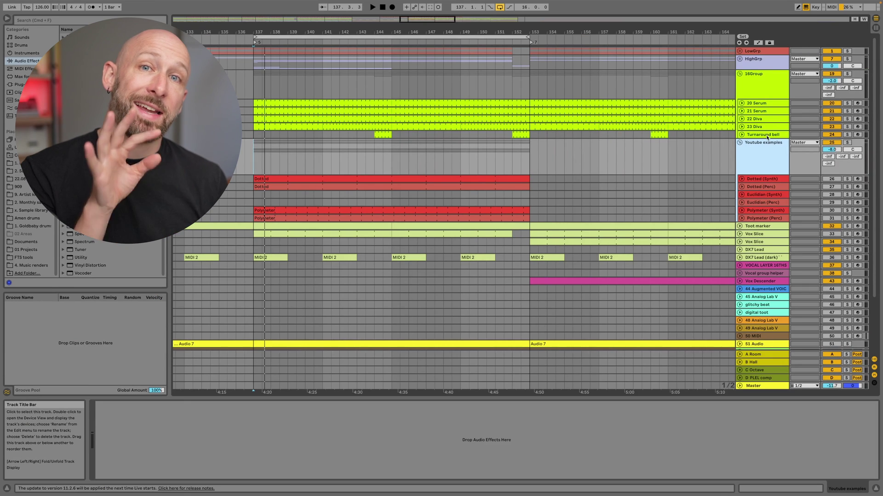
# Unfold the Dotted (Synth) track and look through the devices inside its instrument rack.
pyautogui.click(428, 179)
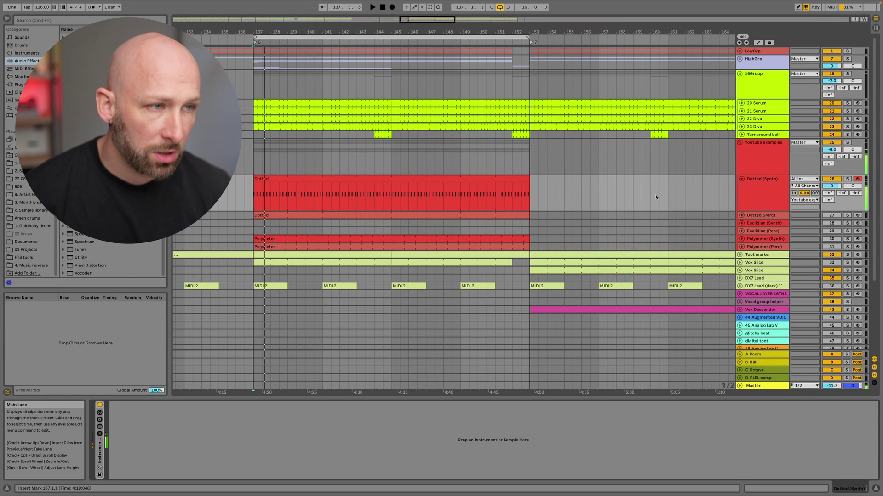
pyautogui.doubleClick(101, 446)
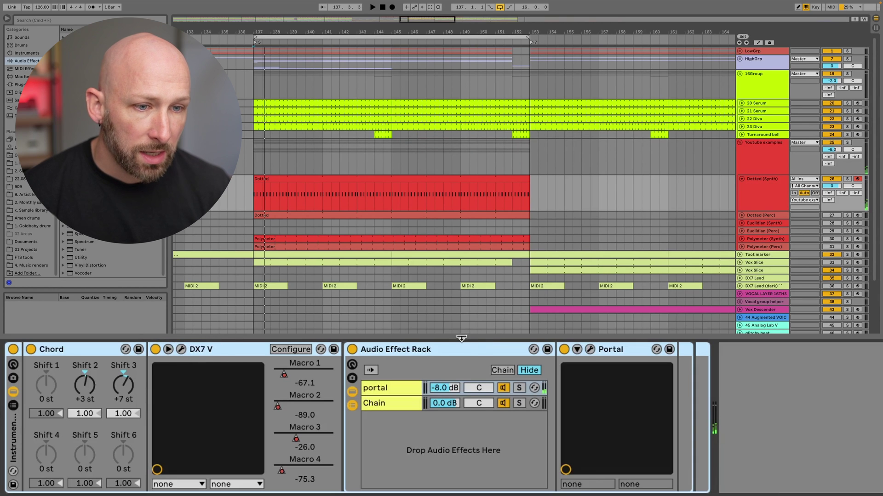
pyautogui.doubleClick(22, 455)
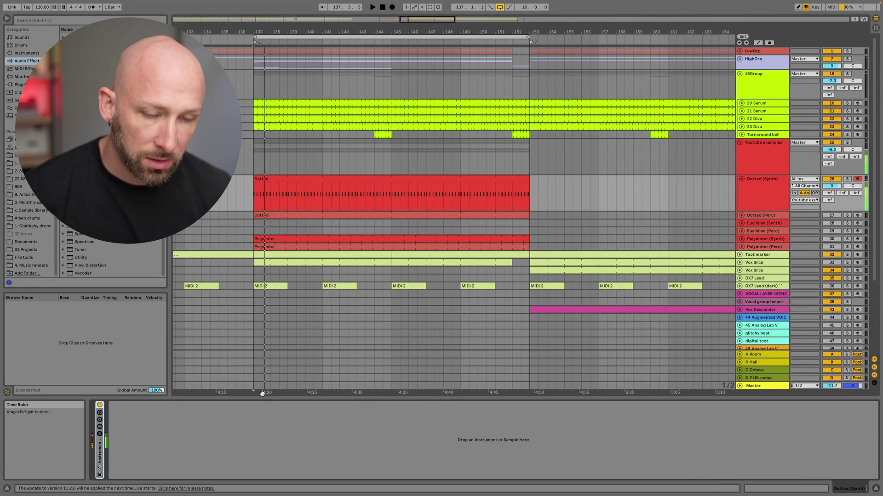
pyautogui.click(758, 199)
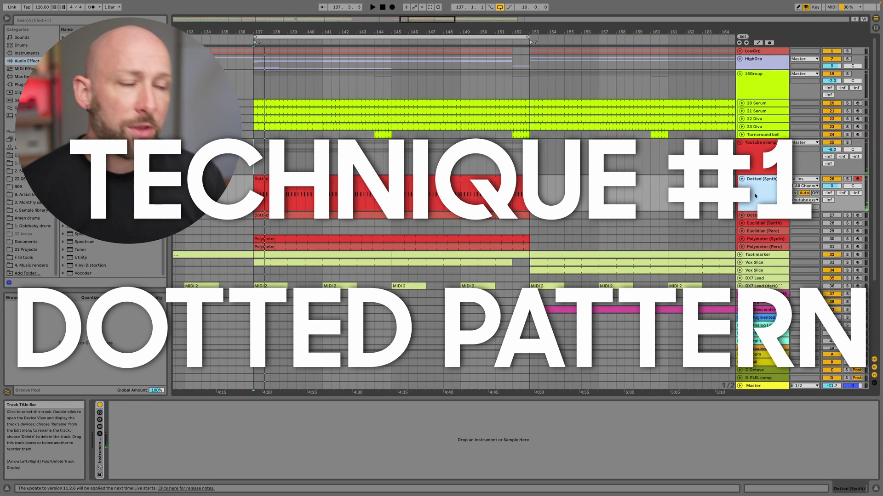
# Open the Dotted clip of the Dotted (Synth) track in an enlarged note editor, examine the A2 note spacing and play it.
pyautogui.doubleClick(460, 195)
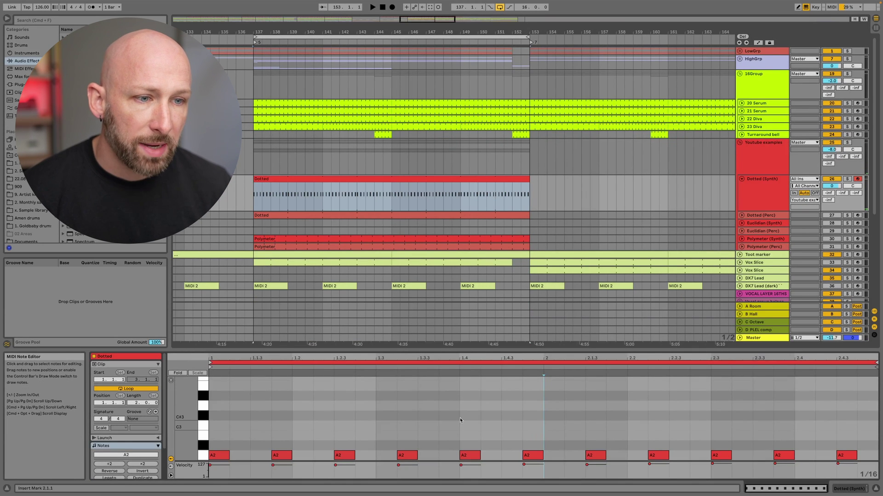
pyautogui.moveTo(448, 349); pyautogui.dragTo(449, 298)
pyautogui.moveTo(216, 395); pyautogui.dragTo(266, 417)
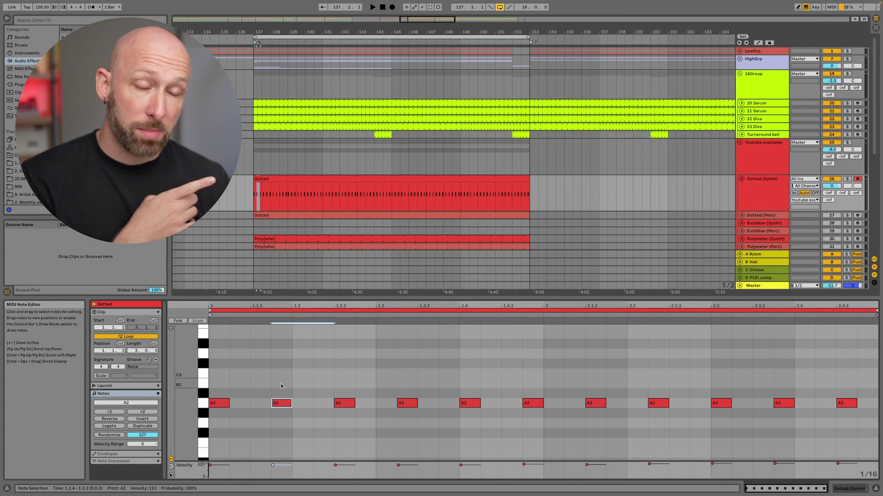
pyautogui.click(299, 382)
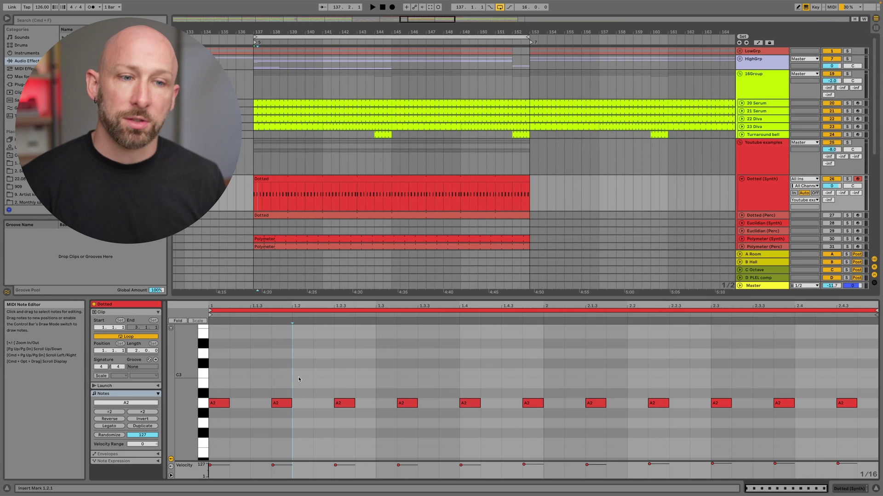
pyautogui.click(258, 381)
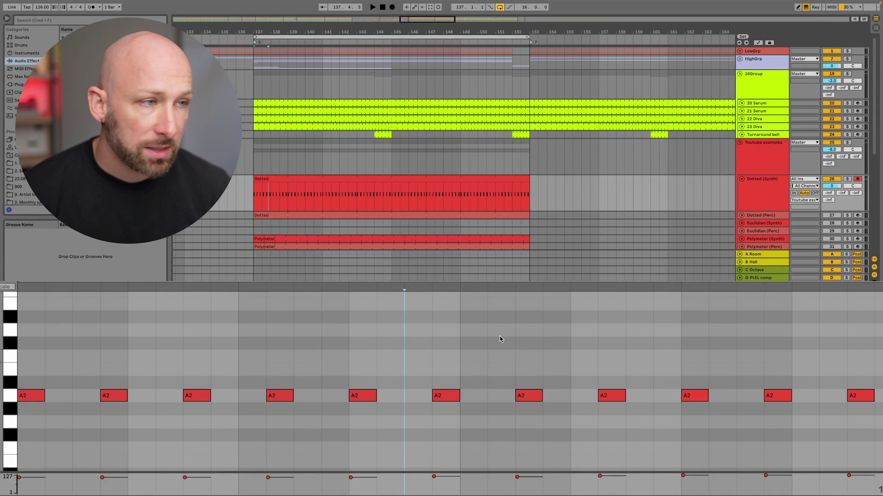
pyautogui.press('space')
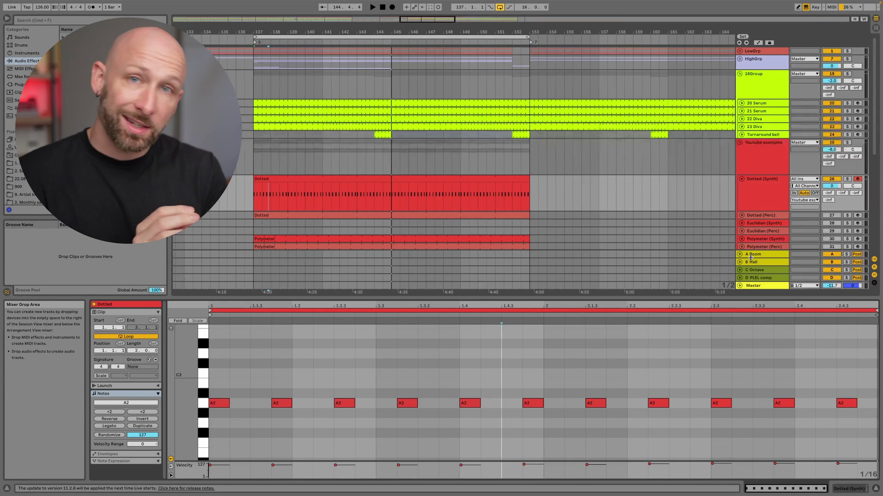
# Unfold the Dotted (Perc) track, open its Dotted clip and examine the pairs of softer C3 notes between the accents.
pyautogui.click(741, 215)
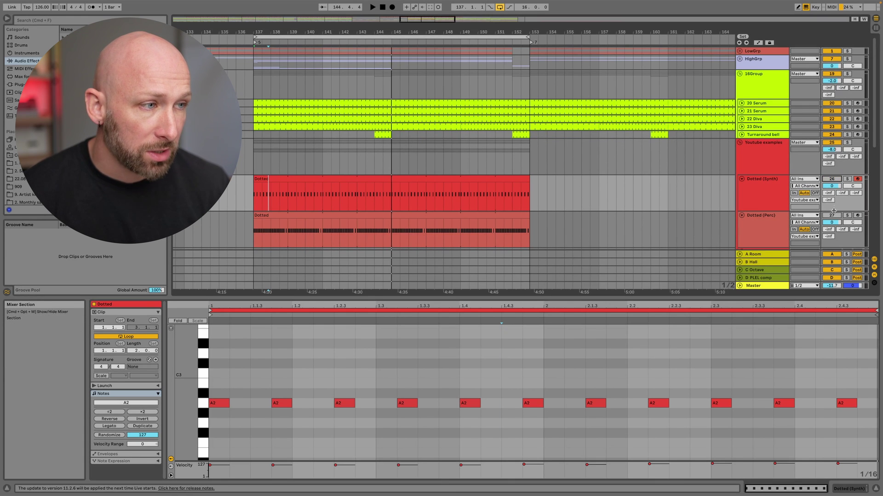
pyautogui.click(448, 214)
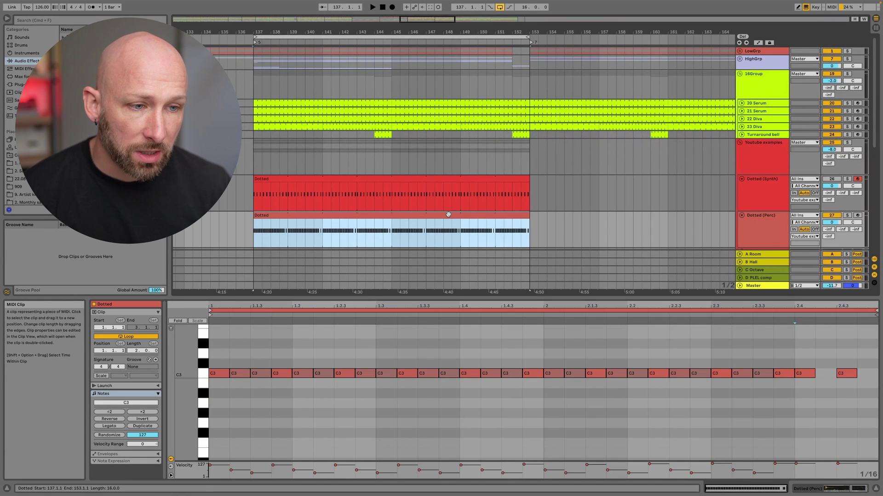
pyautogui.moveTo(239, 360); pyautogui.dragTo(260, 381)
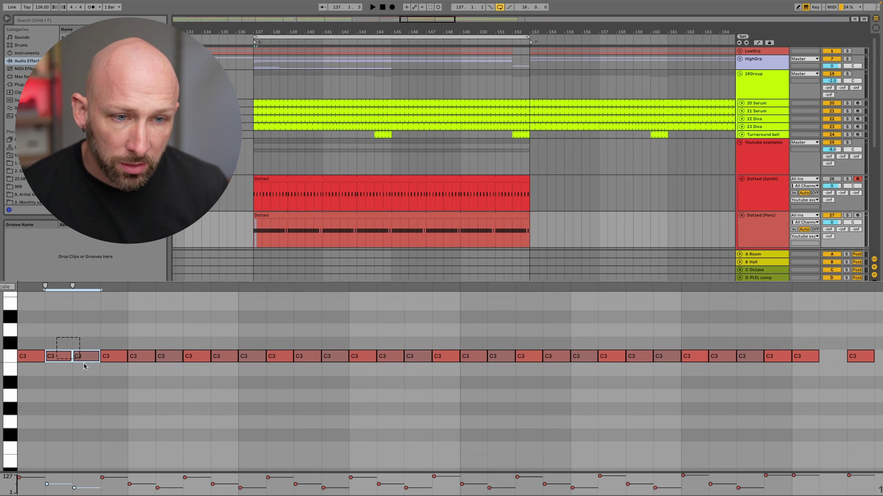
pyautogui.moveTo(141, 332); pyautogui.dragTo(166, 367)
pyautogui.moveTo(211, 342); pyautogui.dragTo(264, 364)
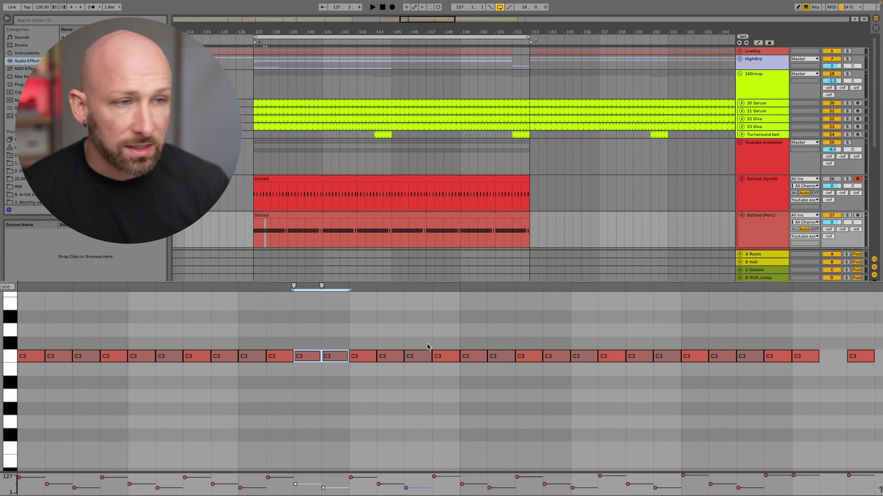
# Solo the Dotted (Perc) track and listen to its percussion pattern during playback.
pyautogui.click(769, 230)
pyautogui.click(846, 216)
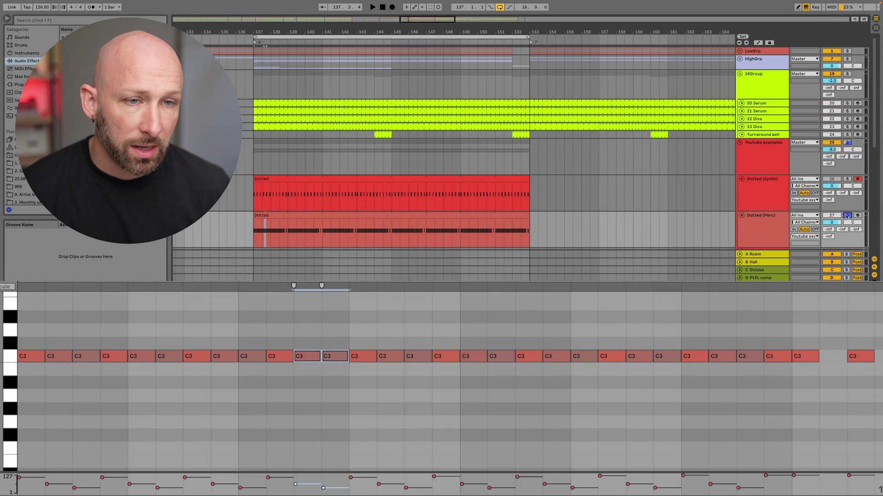
pyautogui.press('space')
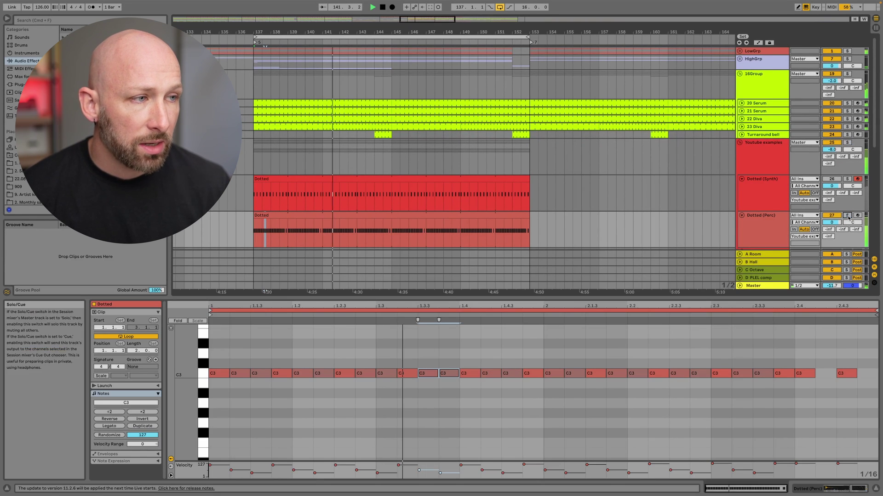
pyautogui.click(771, 210)
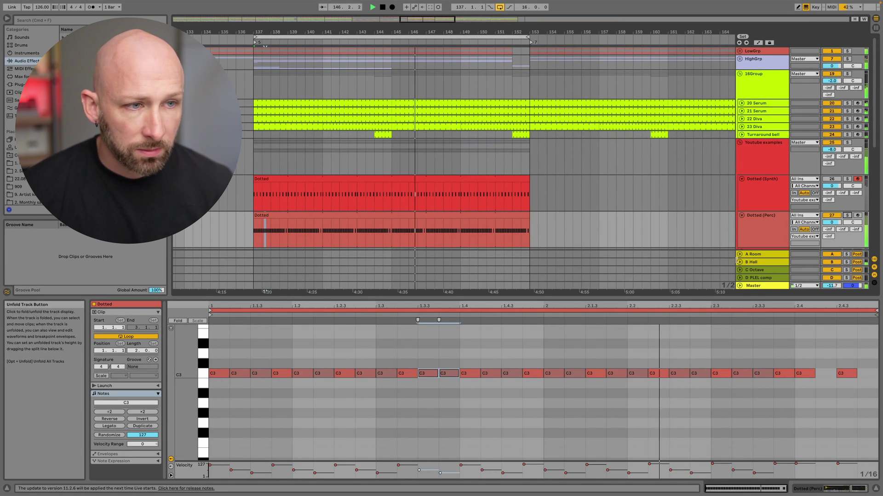
pyautogui.scroll(-5, 645, 204)
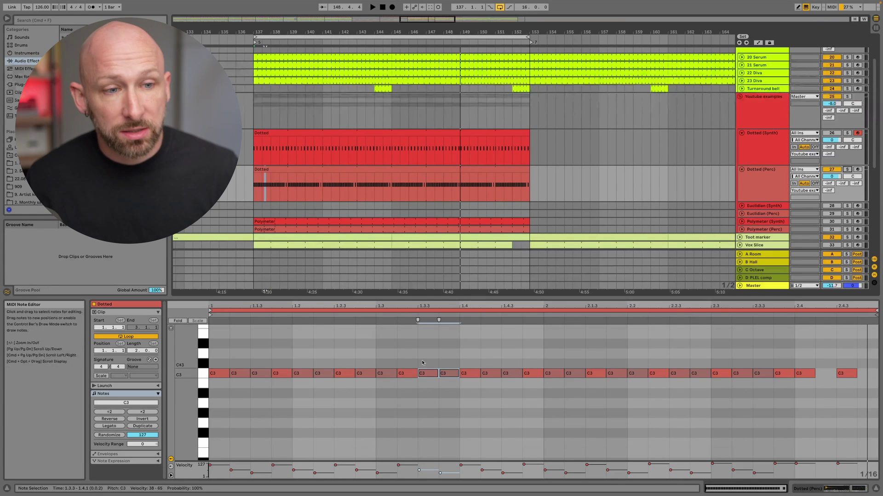
# Compare the synth and percussion Dotted clips, and unfold the Euclidian (Synth) track to show its devices.
pyautogui.click(447, 133)
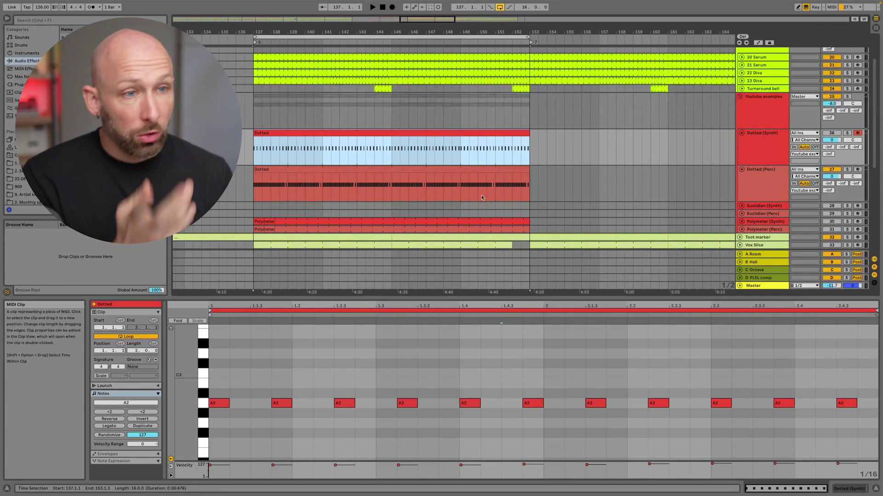
pyautogui.click(490, 174)
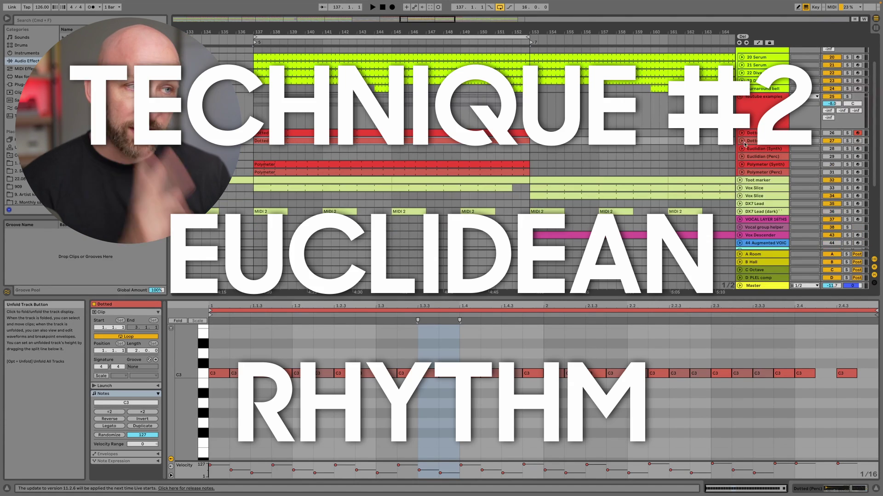
pyautogui.click(742, 149)
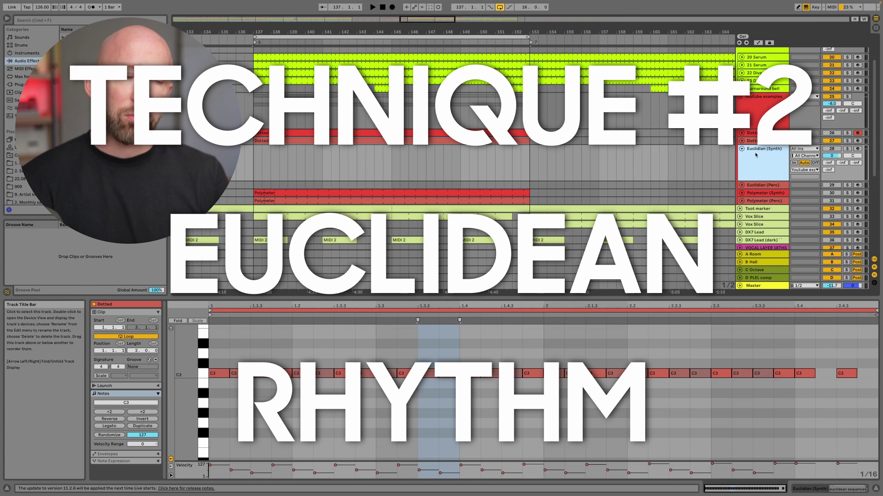
pyautogui.click(759, 159)
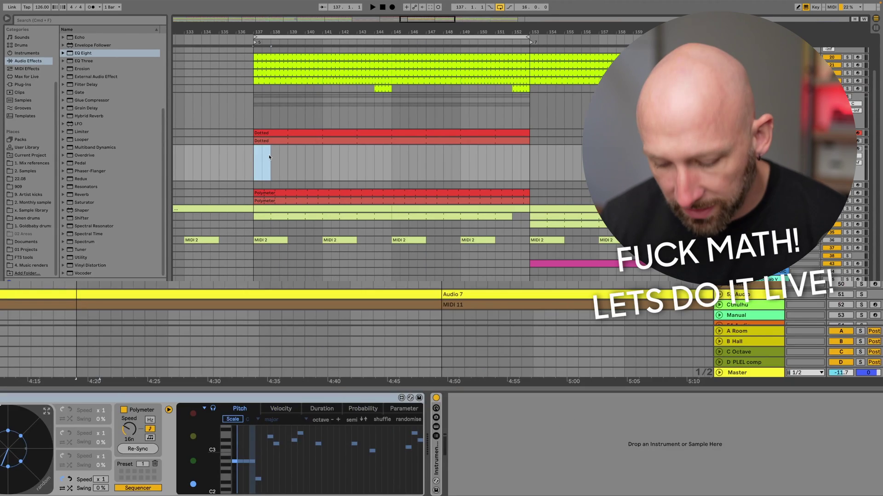
# Create a one-bar MIDI clip at bar 137 on the Euclidian (Synth) track and fill it with seven consecutive eighth-note C3 notes.
pyautogui.press('super+shift+m')
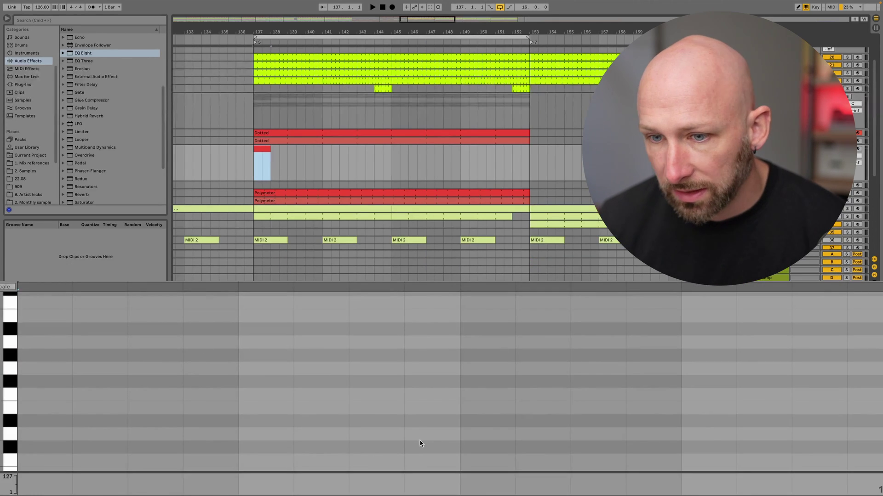
pyautogui.doubleClick(103, 461)
pyautogui.moveTo(102, 461); pyautogui.dragTo(773, 462)
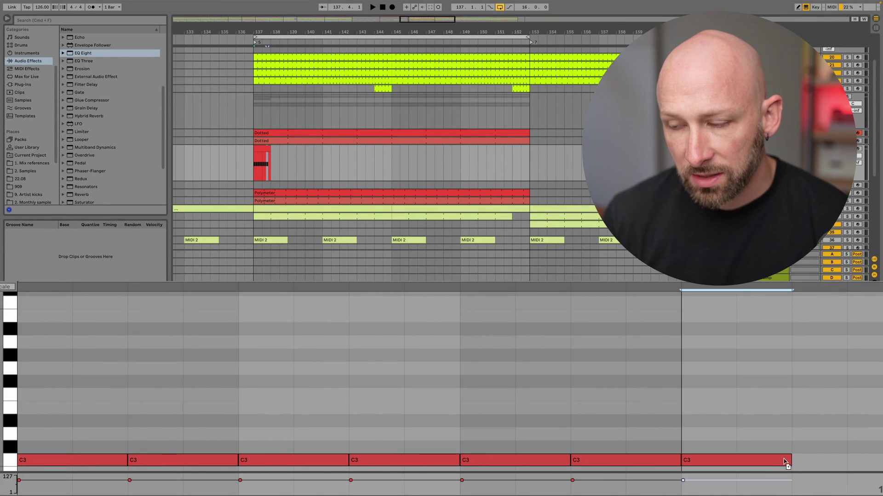
# Shift the last C3 note one sixteenth later and lengthen the sixth and seventh notes to three sixteenths each.
pyautogui.click(847, 459)
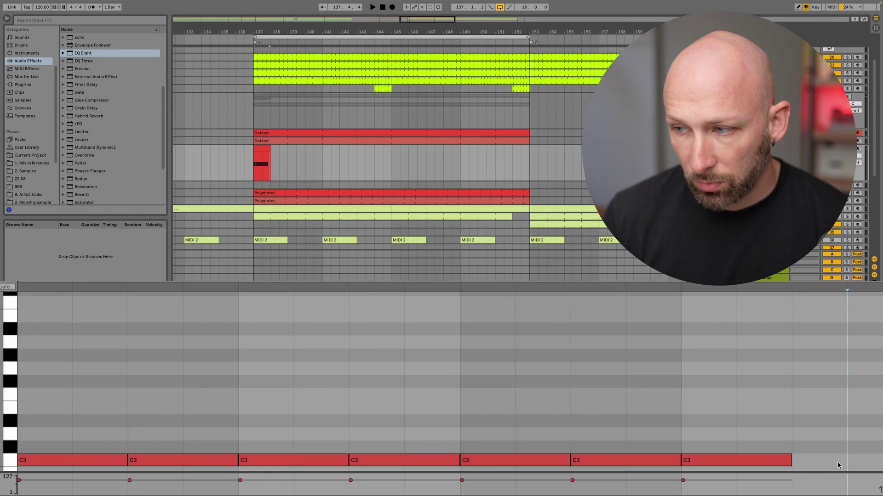
pyautogui.moveTo(785, 464); pyautogui.dragTo(804, 465)
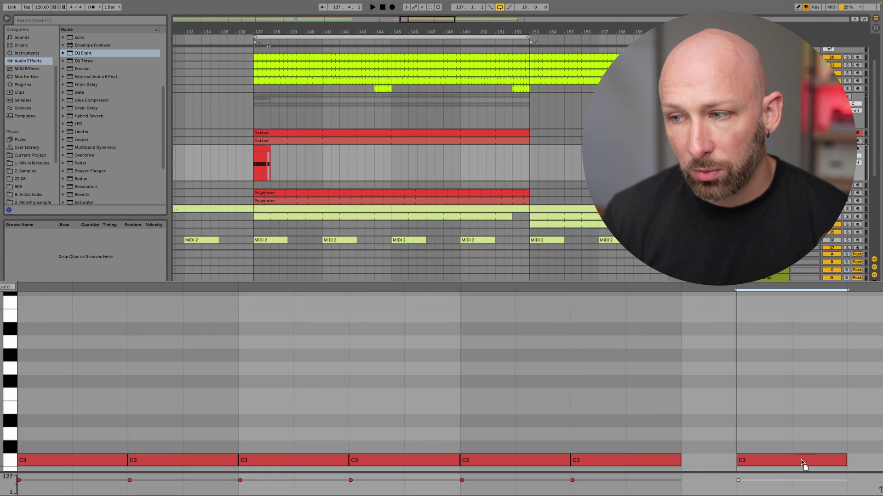
pyautogui.moveTo(675, 462); pyautogui.dragTo(729, 455)
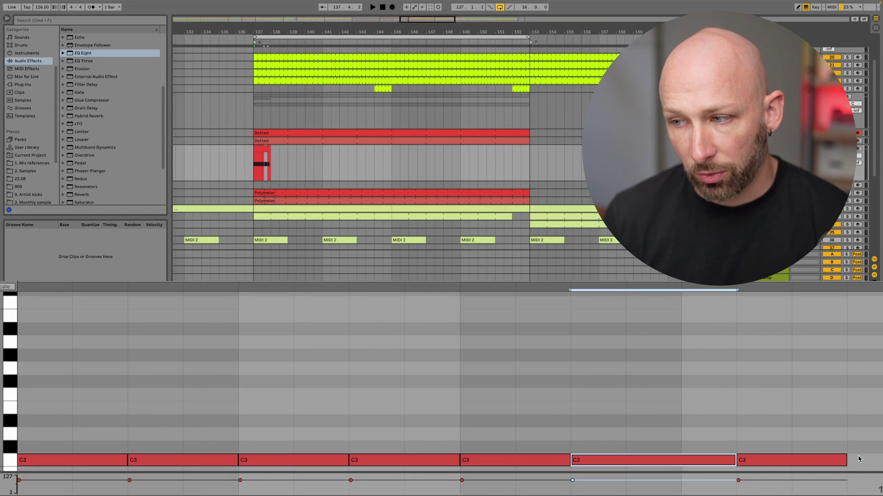
pyautogui.moveTo(844, 460); pyautogui.dragTo(881, 460)
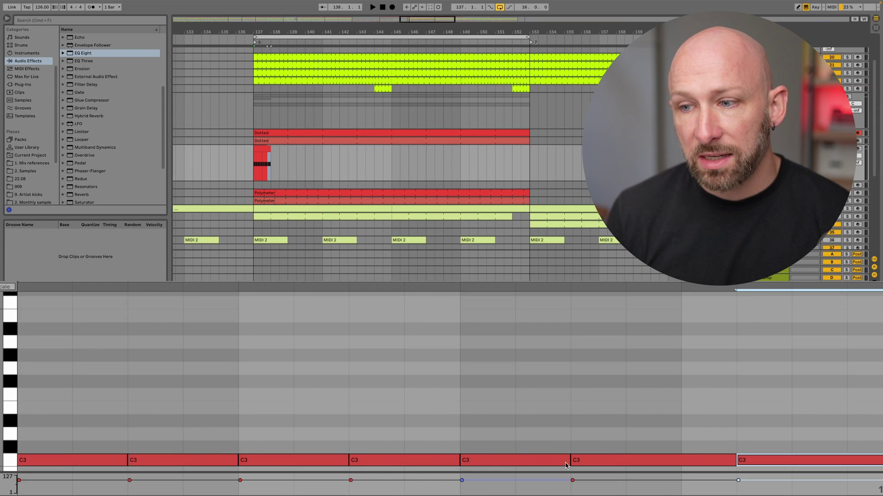
# Rearrange the C3 notes so the first three-sixteenth note becomes the fourth hit, followed by two eighth notes.
pyautogui.moveTo(612, 464); pyautogui.dragTo(365, 453)
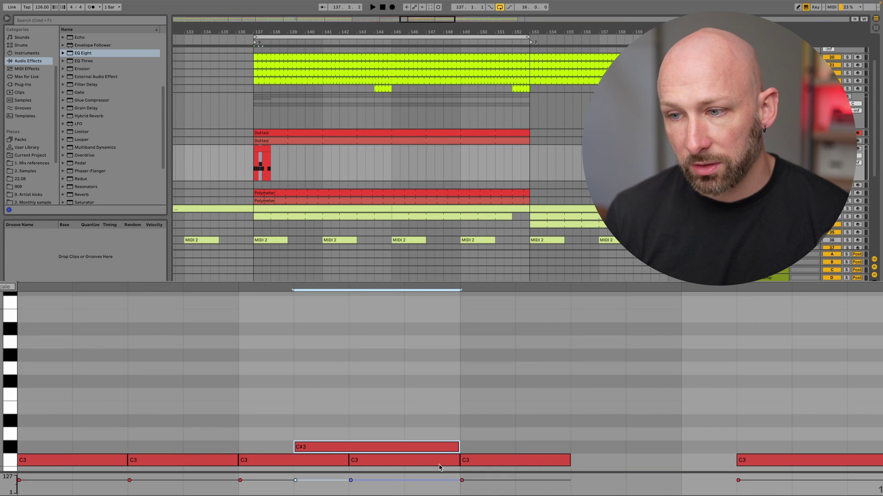
pyautogui.moveTo(578, 461)
pyautogui.mouseDown()
pyautogui.moveTo(409, 463)
pyautogui.moveTo(561, 457)
pyautogui.mouseUp()
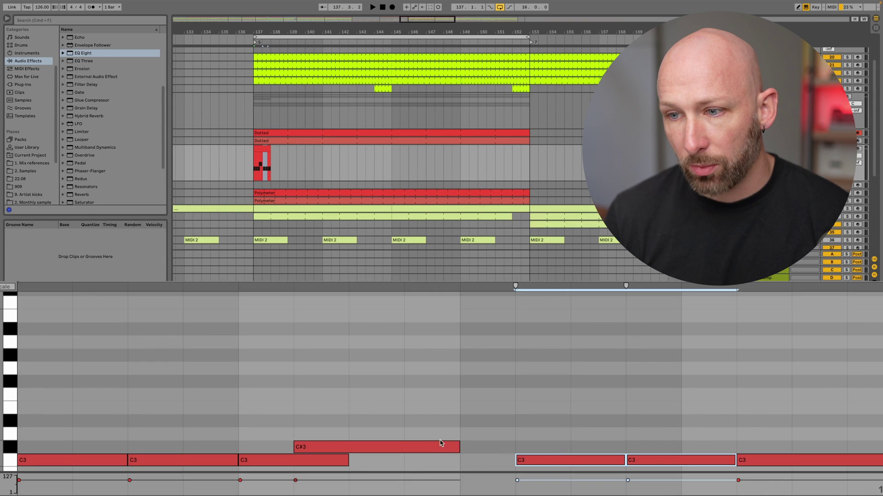
pyautogui.moveTo(441, 446)
pyautogui.mouseDown()
pyautogui.moveTo(428, 459)
pyautogui.moveTo(465, 467)
pyautogui.mouseUp()
pyautogui.click(467, 421)
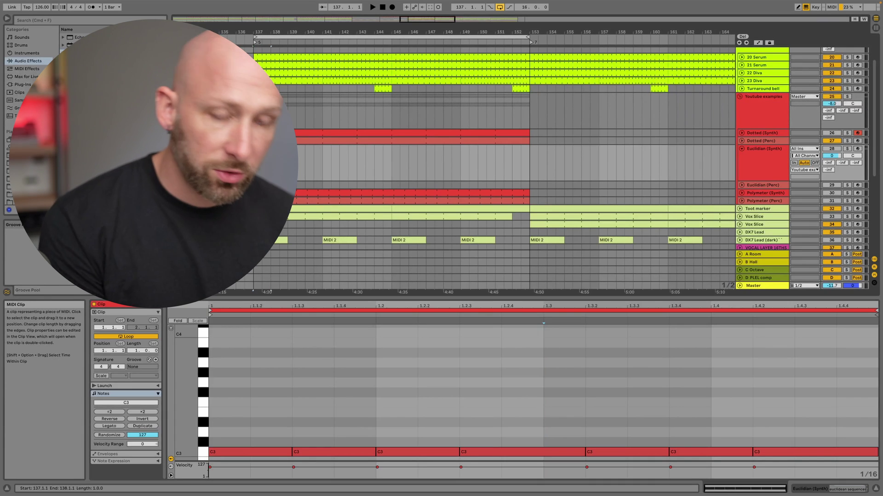
# Show the euclidean sequencer Pro device, turn off its Sequencer section and set ring A to 1 event over 16 steps.
pyautogui.click(448, 164)
pyautogui.hotkey('shift', 'Tab')
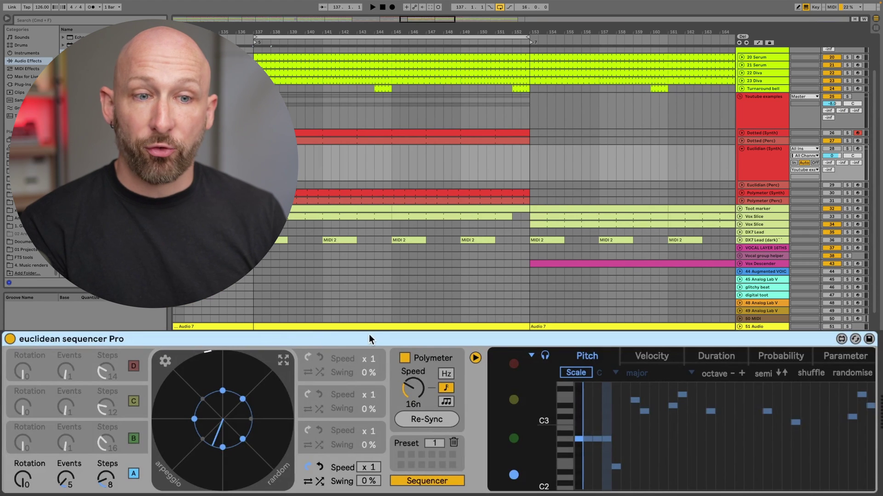
pyautogui.click(448, 486)
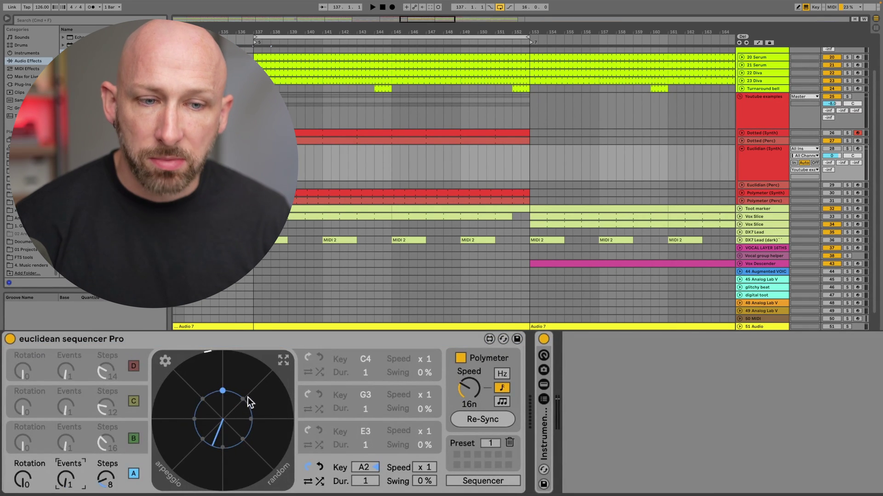
pyautogui.click(474, 387)
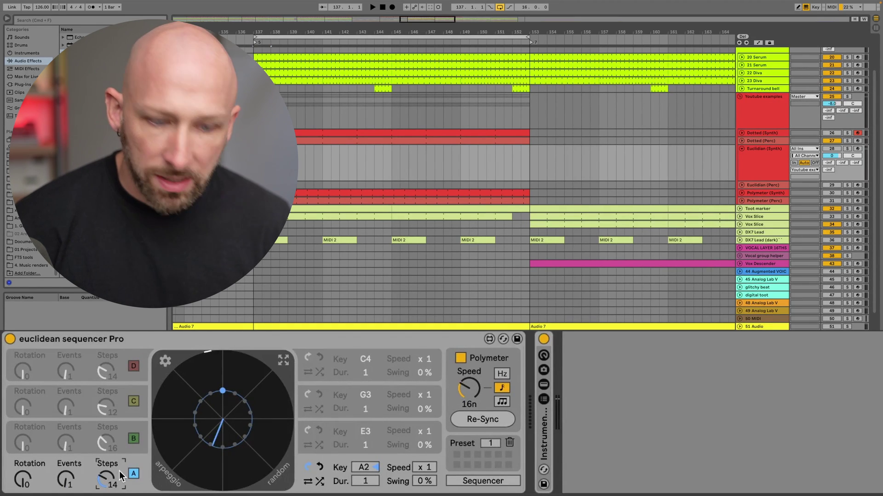
pyautogui.scroll(2, 117, 471)
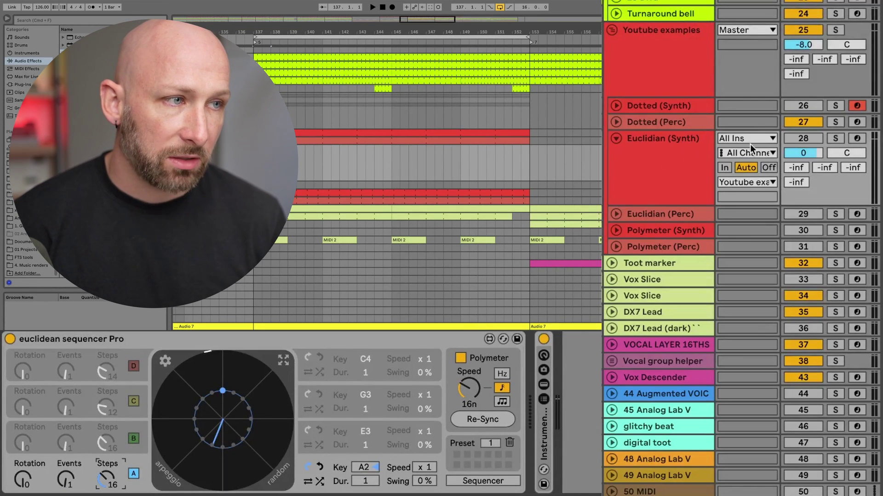
# Activate the Euclidian (Synth) track and deactivate the Dotted (Perc) track.
pyautogui.click(800, 137)
pyautogui.click(804, 122)
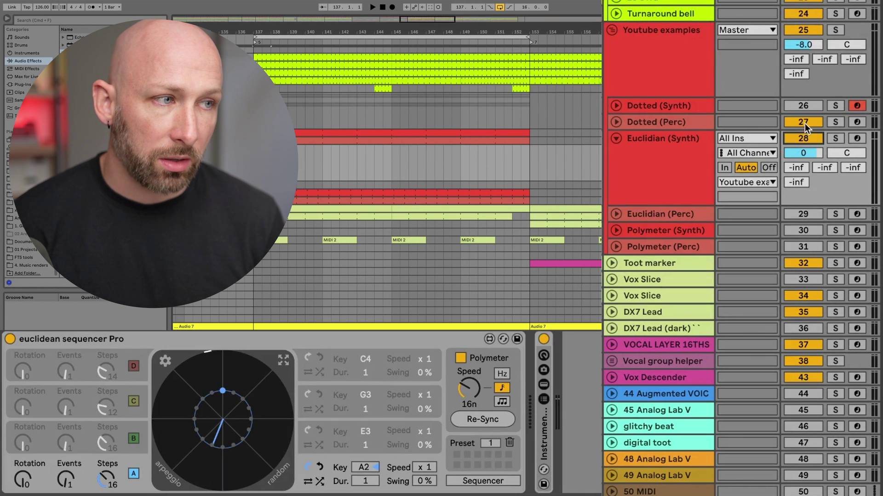
# Play the Euclidian (Synth) track and raise ring A of its euclidean sequencer to 2 and then 4 events.
pyautogui.click(681, 177)
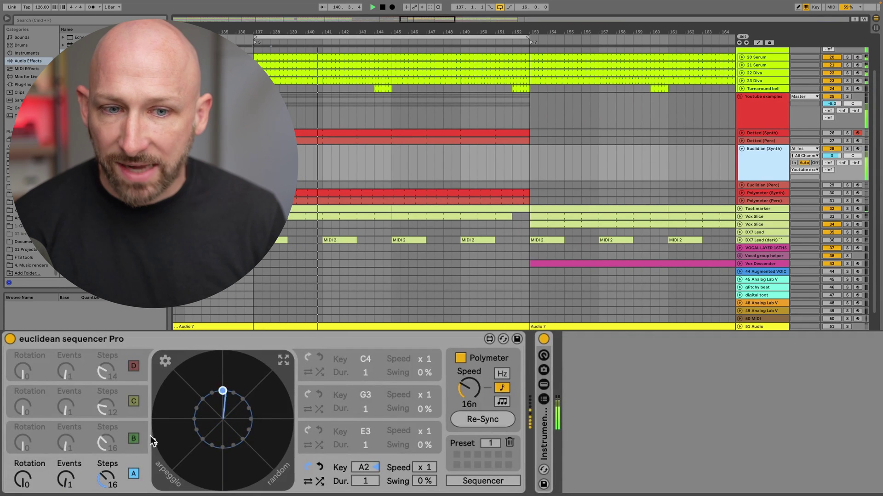
pyautogui.click(66, 479)
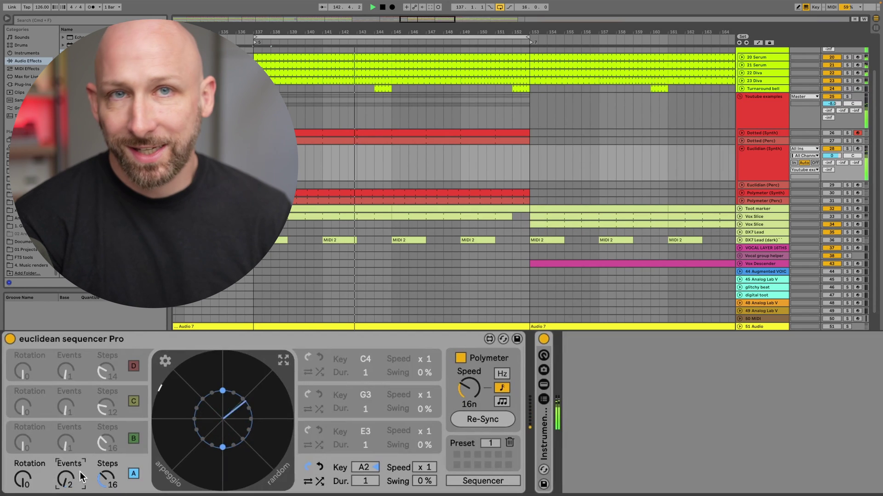
pyautogui.scroll(1, 80, 472)
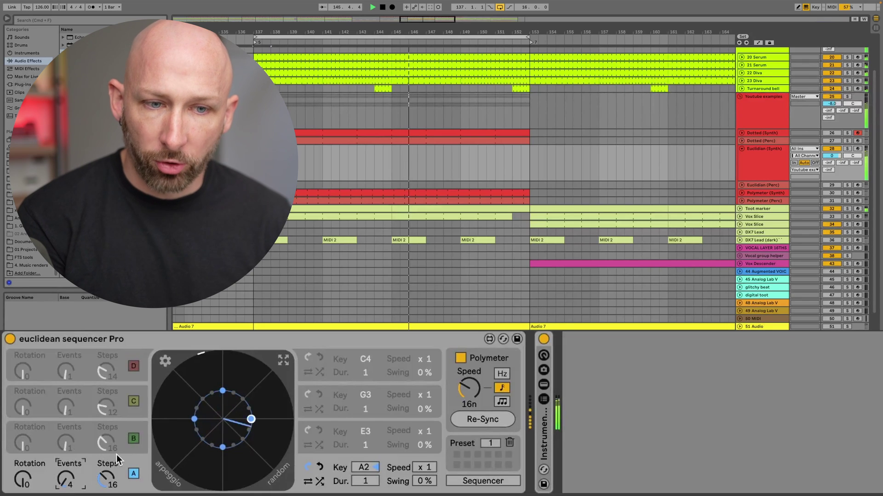
pyautogui.press('Up')
pyautogui.click(483, 422)
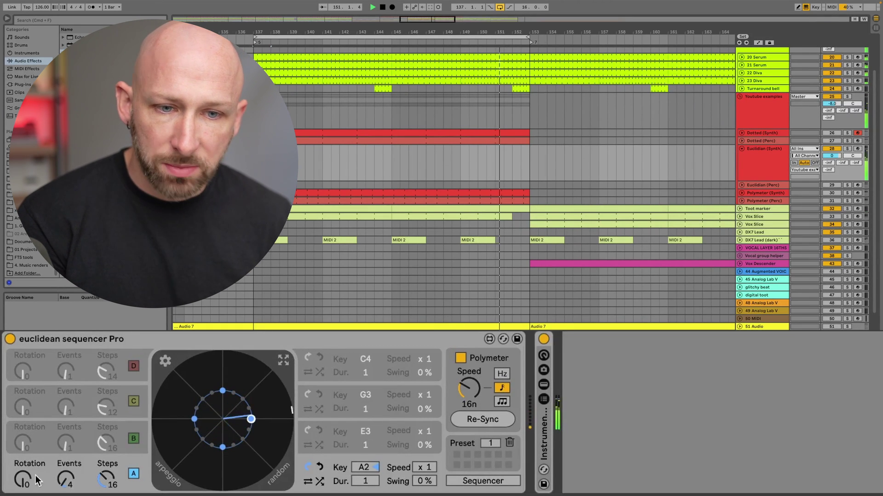
# Raise ring A's events gradually through 6, 7 and 8 up to 9 while the loop plays.
pyautogui.moveTo(65, 485); pyautogui.dragTo(65, 483)
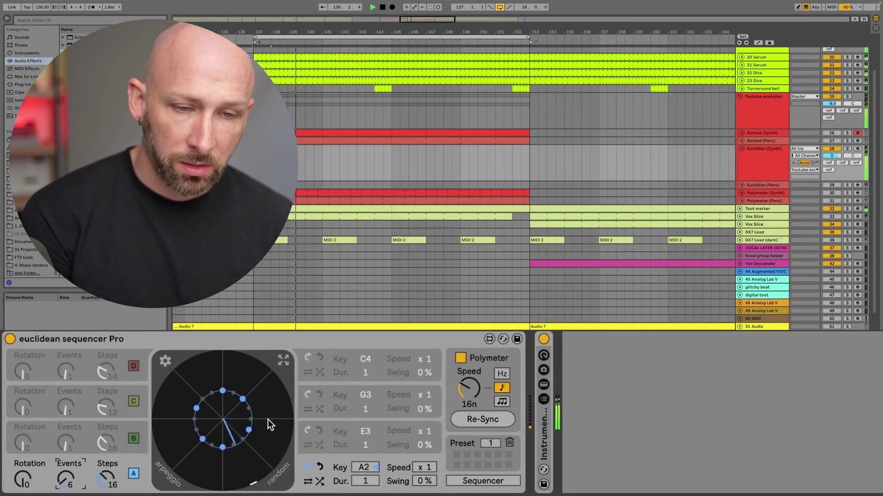
pyautogui.press('Up')
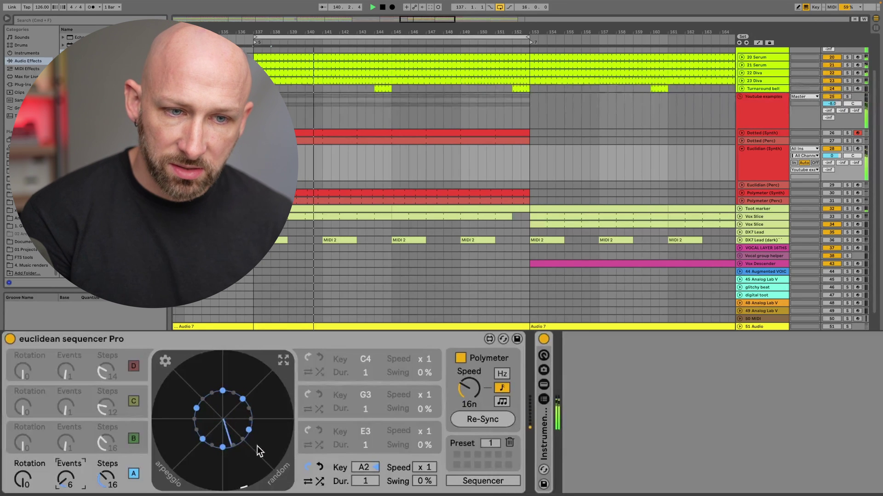
pyautogui.press('Up')
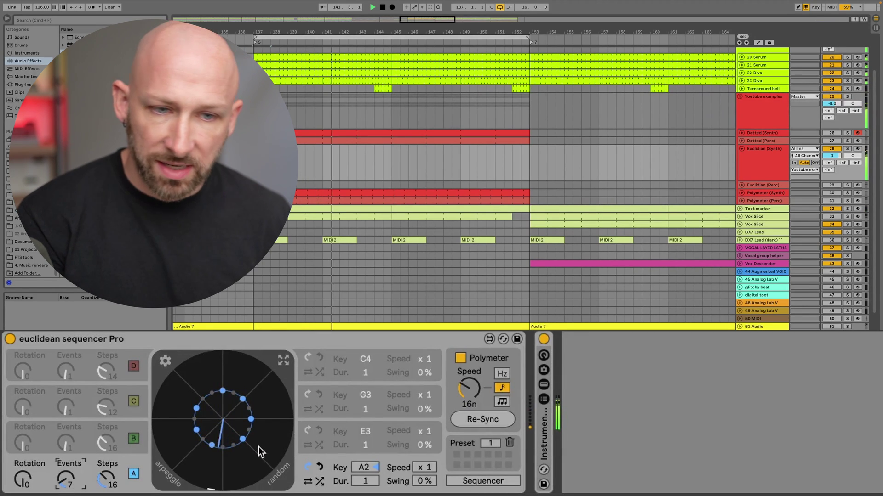
pyautogui.press('Up')
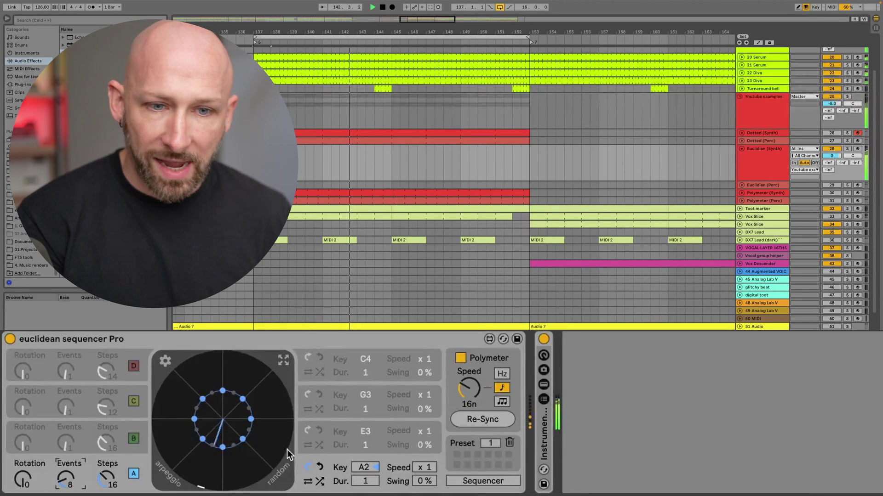
pyautogui.press('Up')
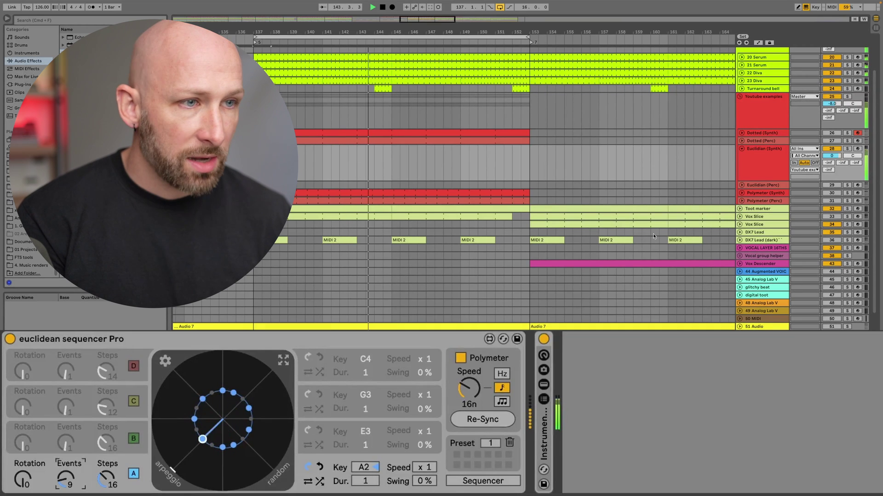
# Solo the Euclidian (Synth) track and increase ring A to 11 events.
pyautogui.click(847, 148)
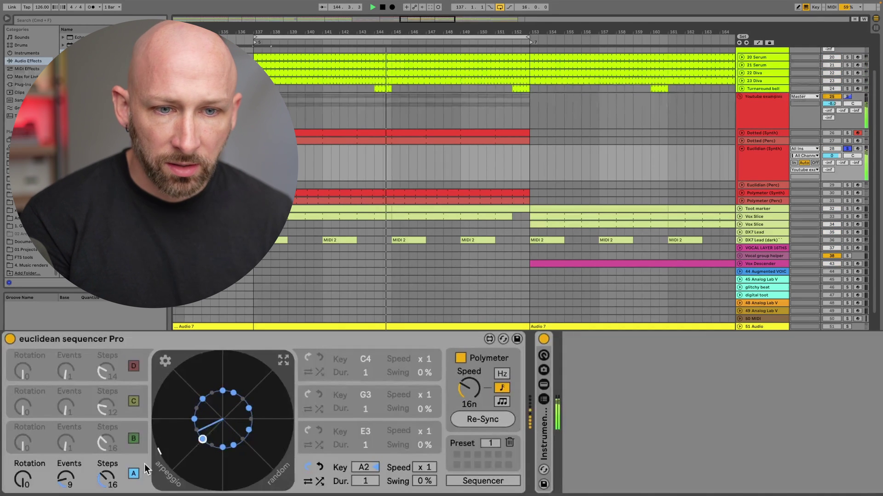
pyautogui.click(78, 488)
pyautogui.press('Up')
pyautogui.press('Up')
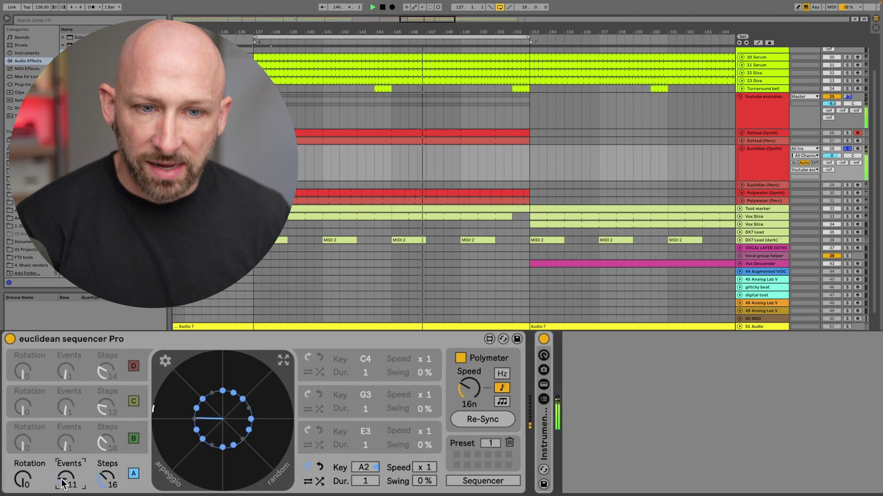
# Turn on ring B with key E3 and set it to 5 events over 16 steps.
pyautogui.click(136, 440)
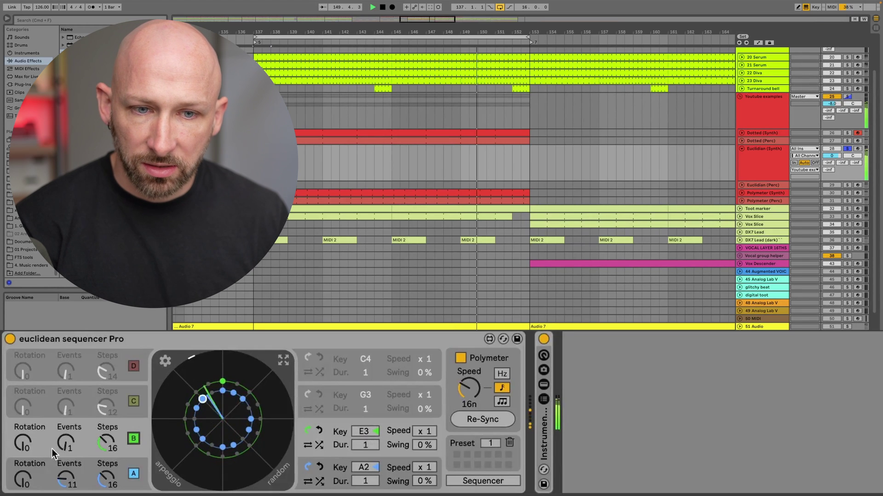
pyautogui.moveTo(67, 444); pyautogui.dragTo(67, 438)
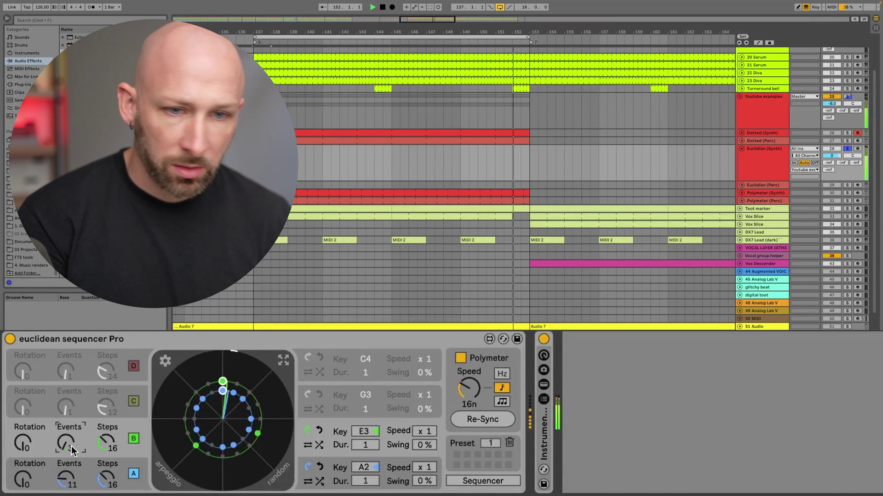
pyautogui.moveTo(71, 448); pyautogui.dragTo(72, 443)
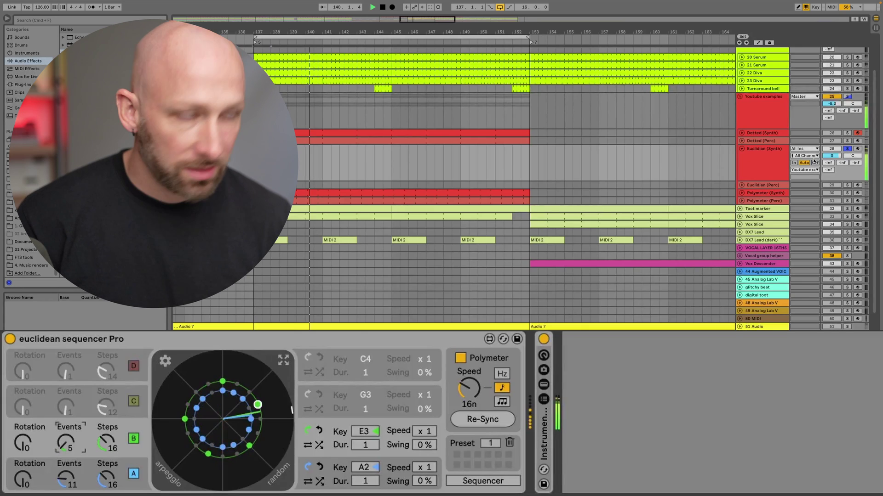
# Solo LowGrp alongside the synth, and switch ring A off and back on to hear ring B alone.
pyautogui.scroll(3, 814, 161)
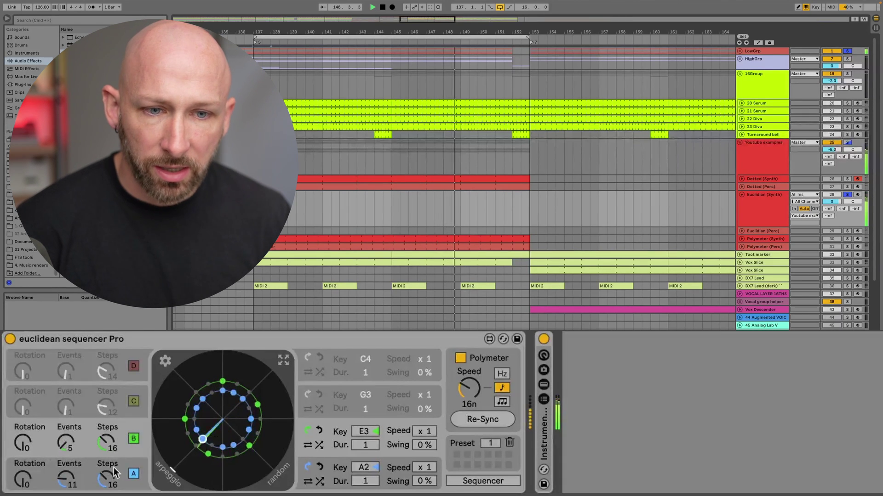
pyautogui.click(133, 475)
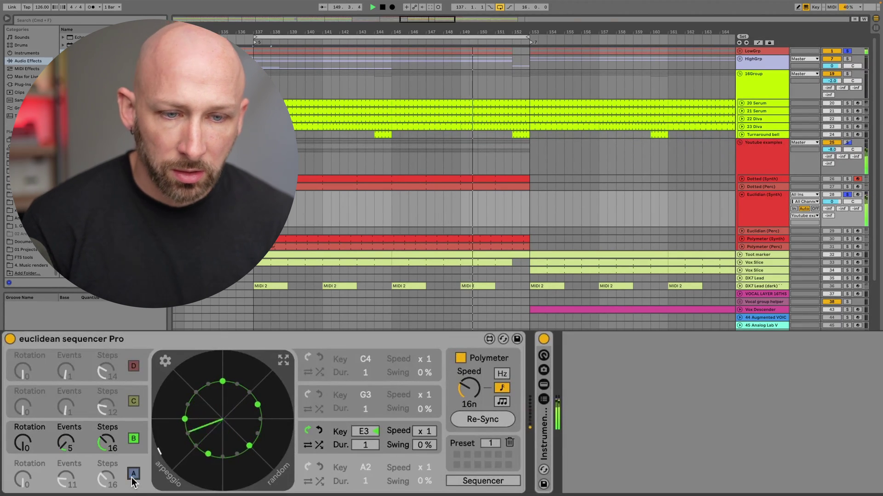
pyautogui.click(133, 475)
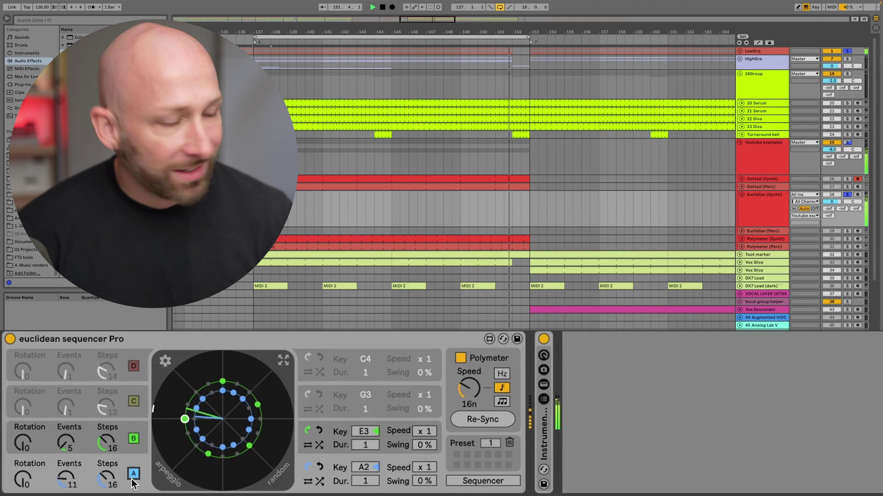
# Add HighGrp to the solo and solo the Euclidian (Perc) track in place of Euclidian (Synth).
pyautogui.click(846, 58)
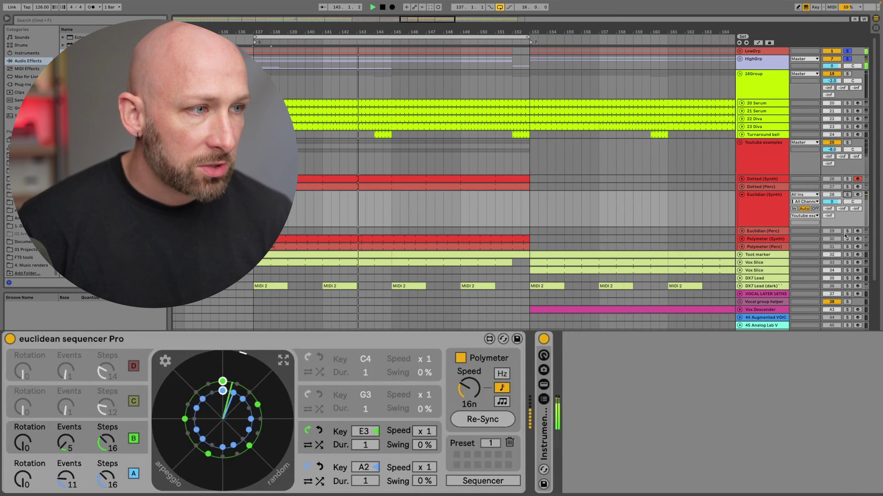
pyautogui.click(761, 231)
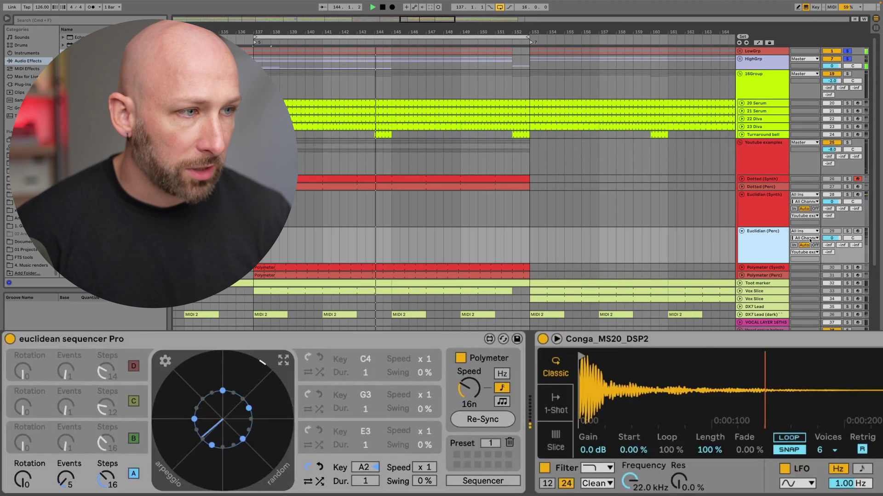
pyautogui.click(848, 231)
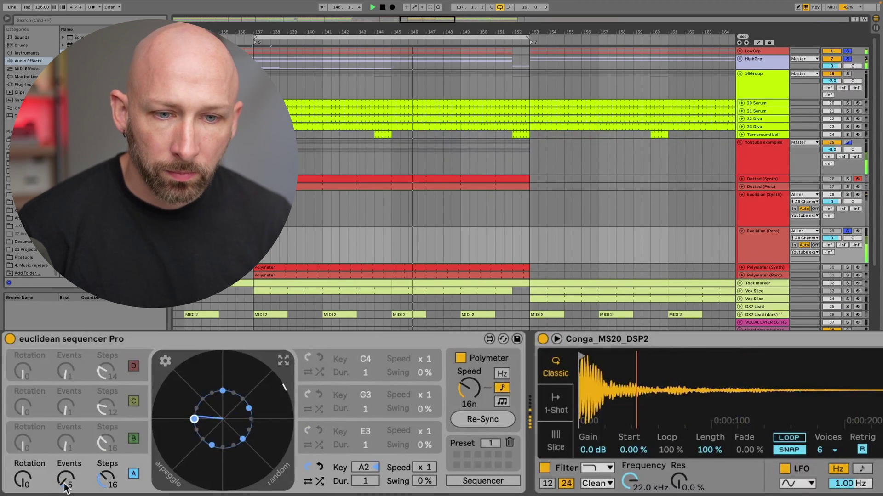
# In the percussion sequencer, set ring A to 13 events and turn on ring B with 5 events over 10 steps.
pyautogui.moveTo(72, 482); pyautogui.dragTo(72, 474)
pyautogui.scroll(4, 72, 483)
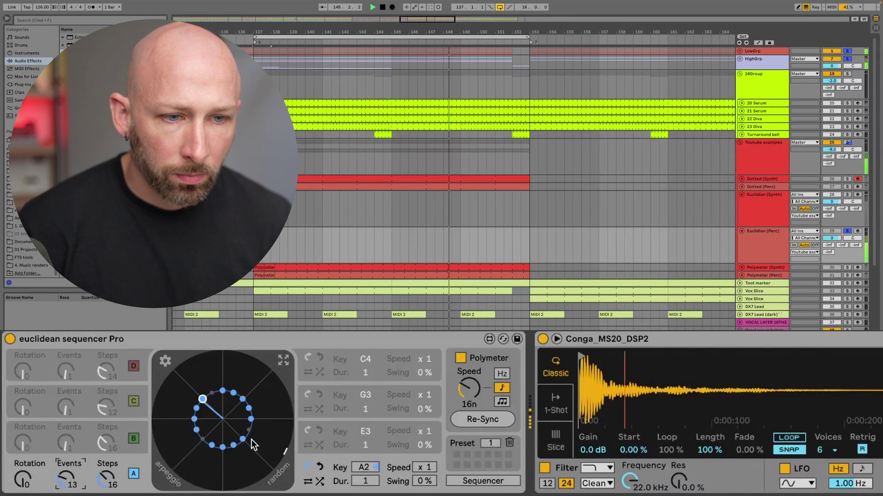
pyautogui.click(134, 439)
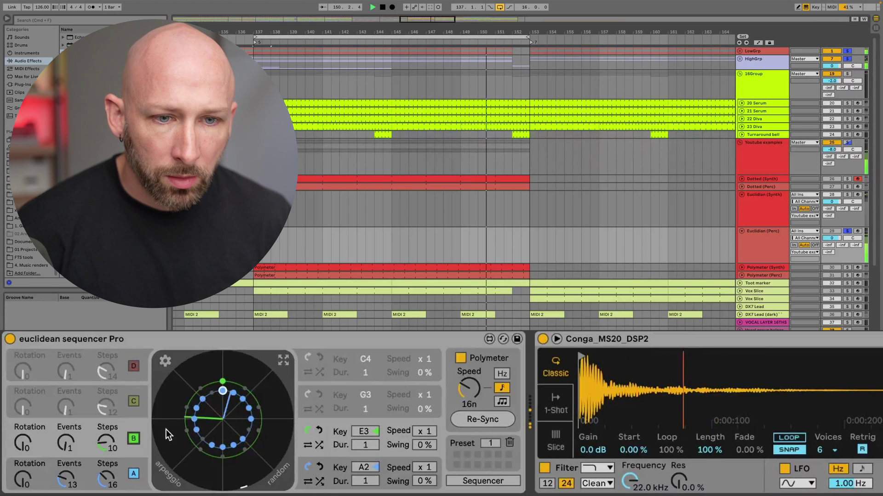
pyautogui.scroll(4, 65, 448)
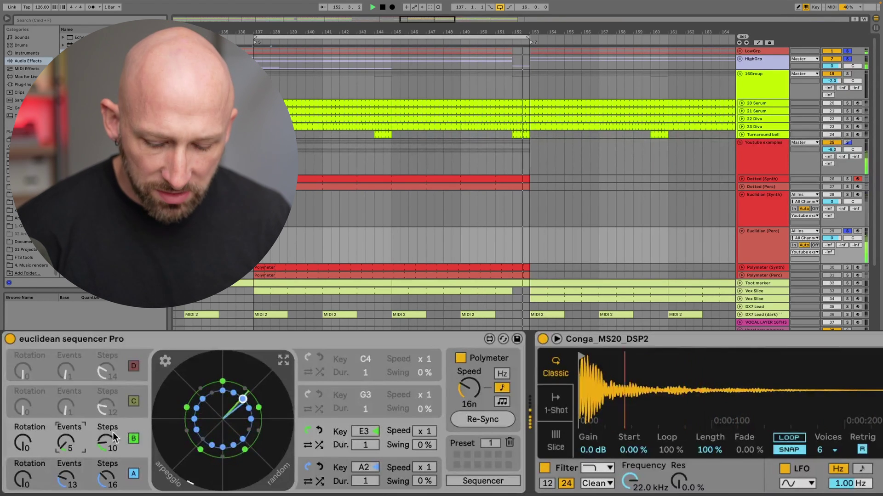
# Stop playback and select the euclidean sequencer Pro device on the Euclidian (Perc) track.
pyautogui.click(847, 232)
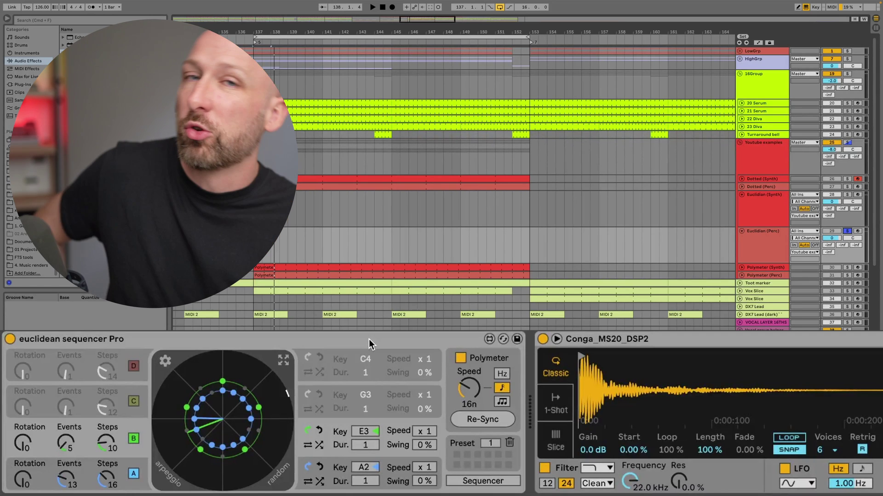
pyautogui.click(68, 339)
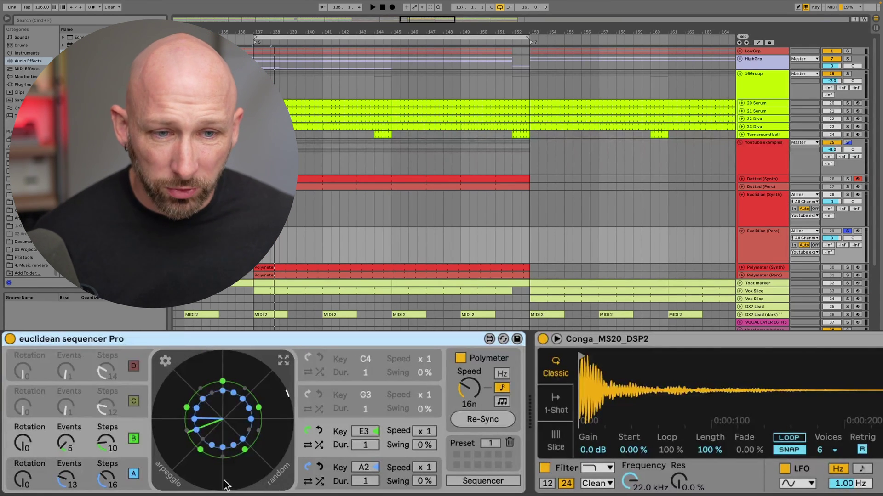
pyautogui.click(483, 481)
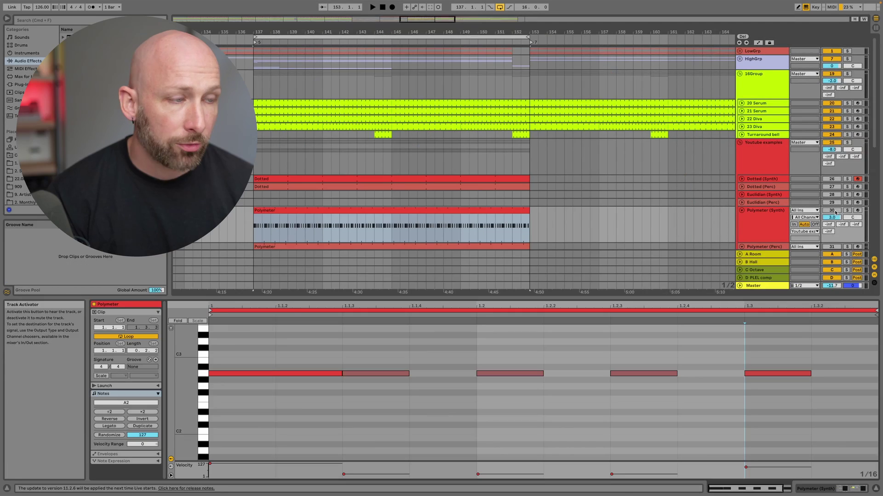
# Activate the Polymeter (Synth) track and shorten the first A2 note of its clip to one sixteenth.
pyautogui.click(397, 329)
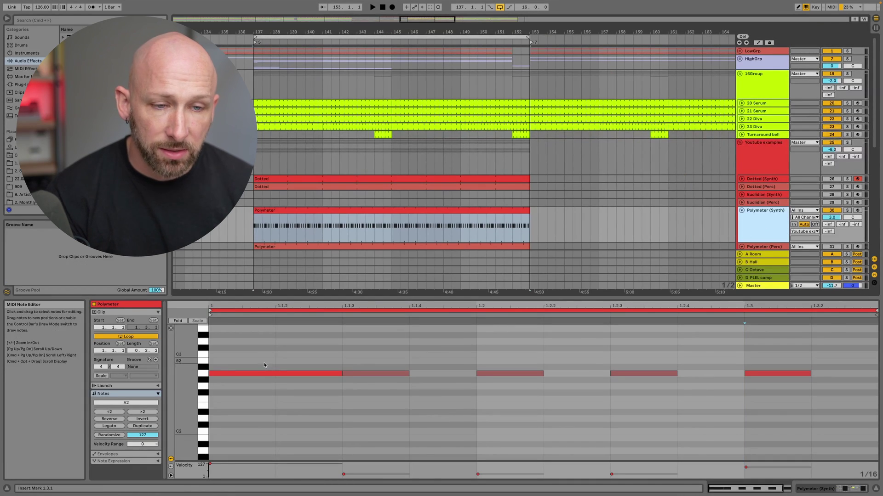
pyautogui.click(337, 373)
pyautogui.moveTo(468, 335); pyautogui.dragTo(347, 335)
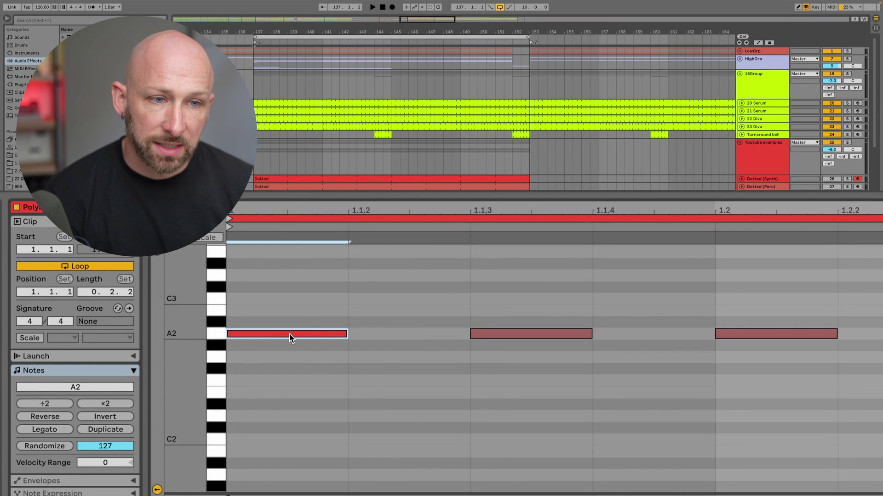
pyautogui.rightClick(381, 334)
pyautogui.click(317, 338)
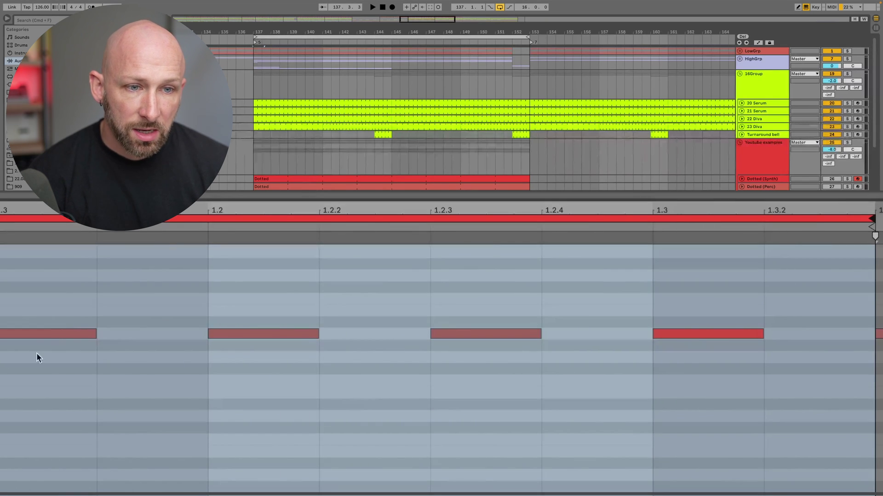
# Lower the velocity of the A2 note at 1.3 to match the soft notes and raise the one at 1.2.3 to full velocity.
pyautogui.click(839, 408)
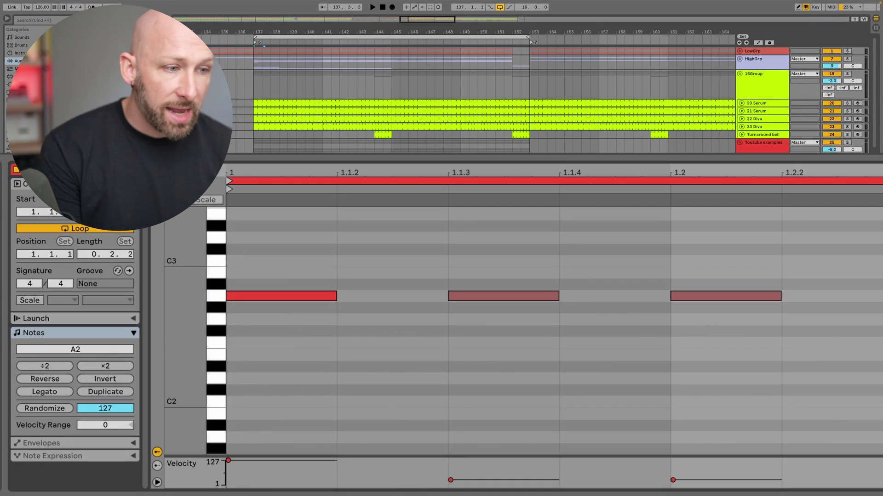
pyautogui.click(262, 299)
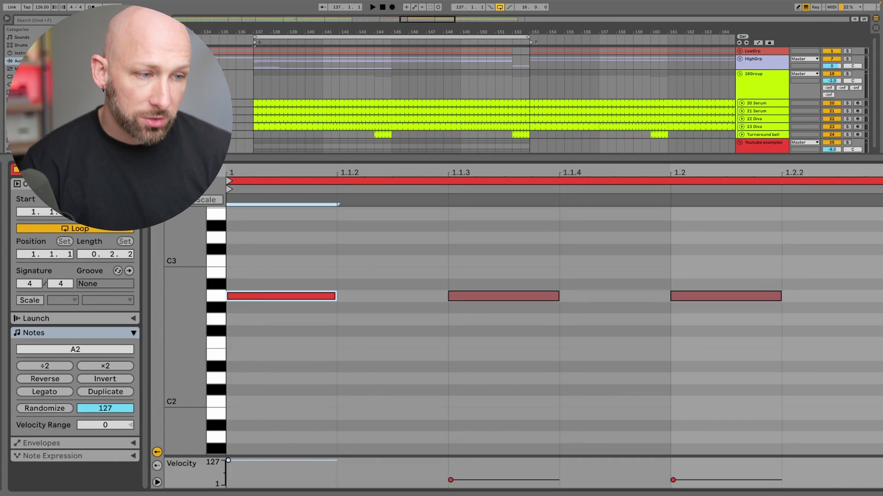
pyautogui.click(760, 473)
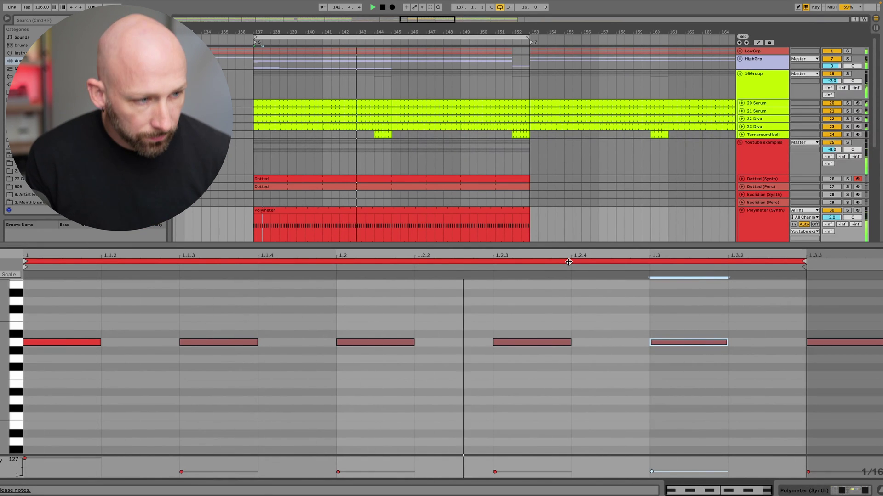
pyautogui.moveTo(501, 478); pyautogui.dragTo(500, 459)
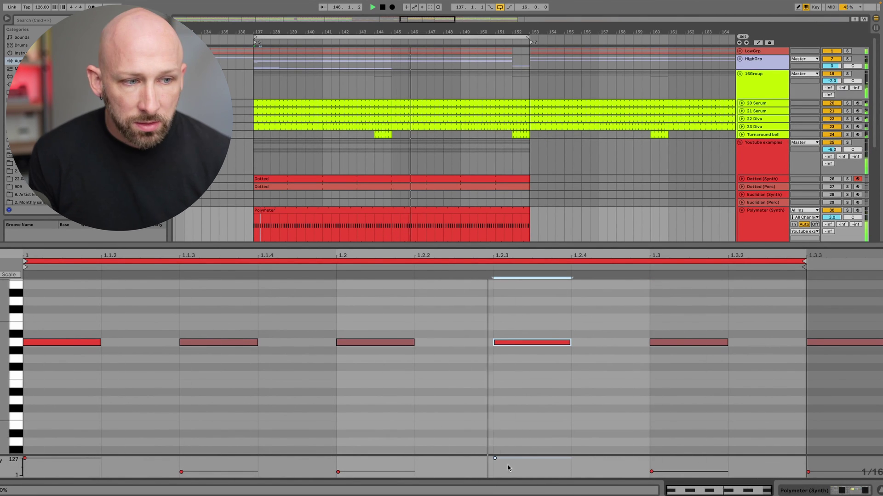
# Select the Polymeter clip and play it with the Polymeter (Synth) track soloed.
pyautogui.click(524, 365)
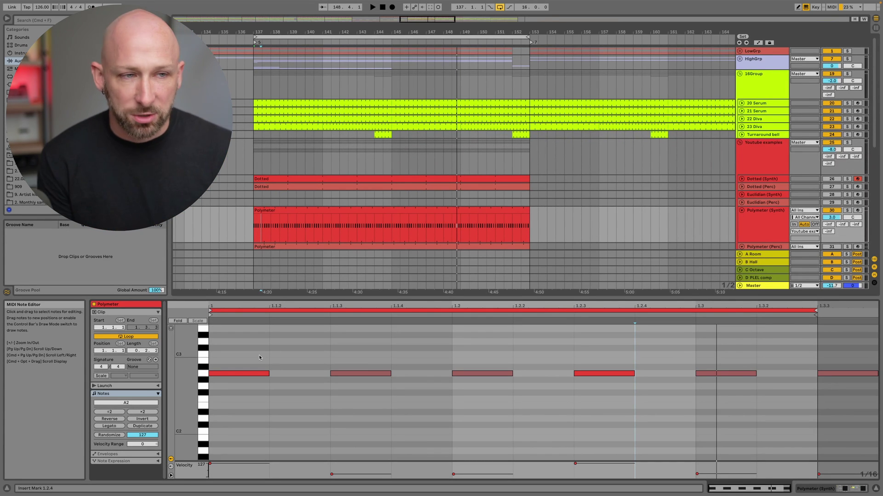
pyautogui.click(470, 218)
pyautogui.press('space')
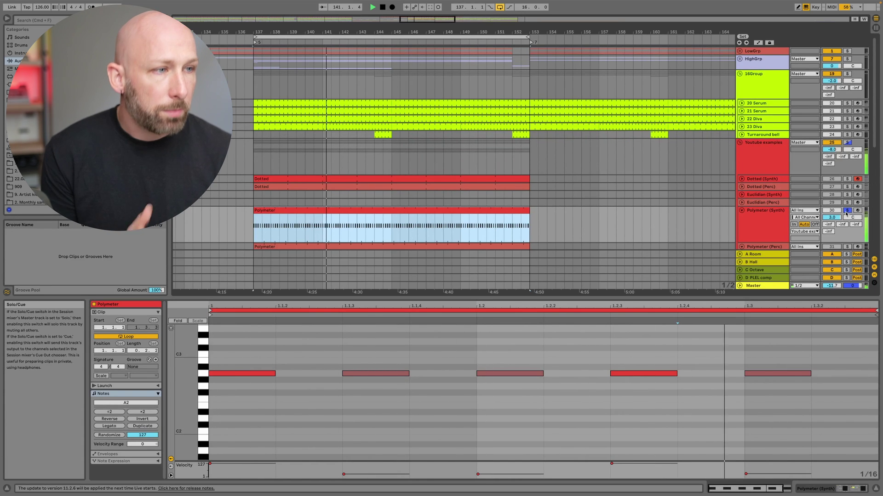
# Unsolo the Polymeter (Synth) track, then unfold the Polymeter (Perc) track and open its Polymeter clip.
pyautogui.click(823, 232)
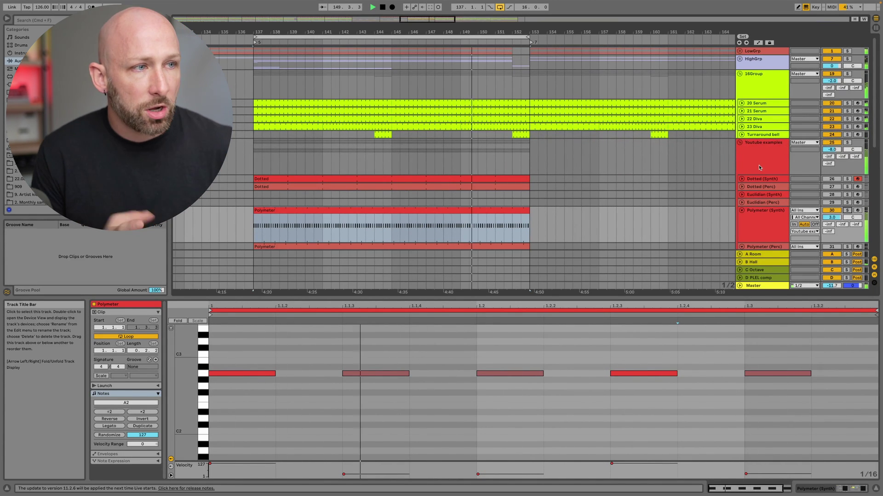
pyautogui.scroll(-4, 775, 166)
pyautogui.click(741, 167)
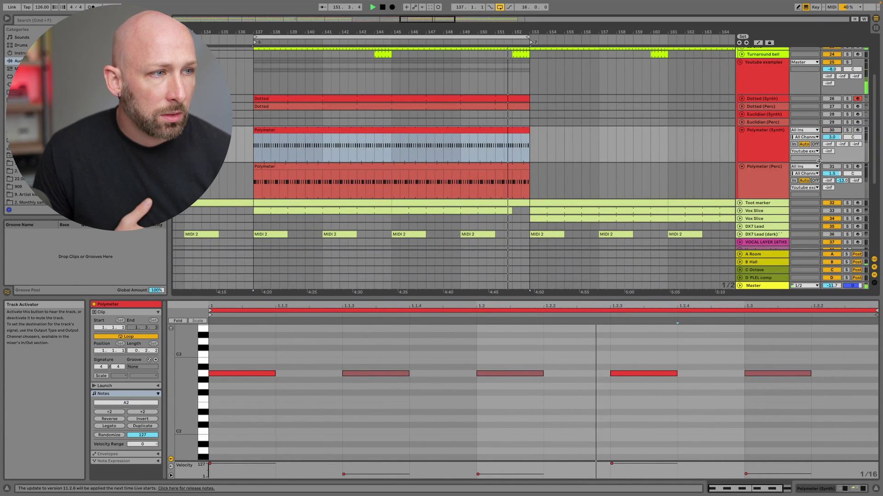
pyautogui.click(772, 172)
pyautogui.click(506, 167)
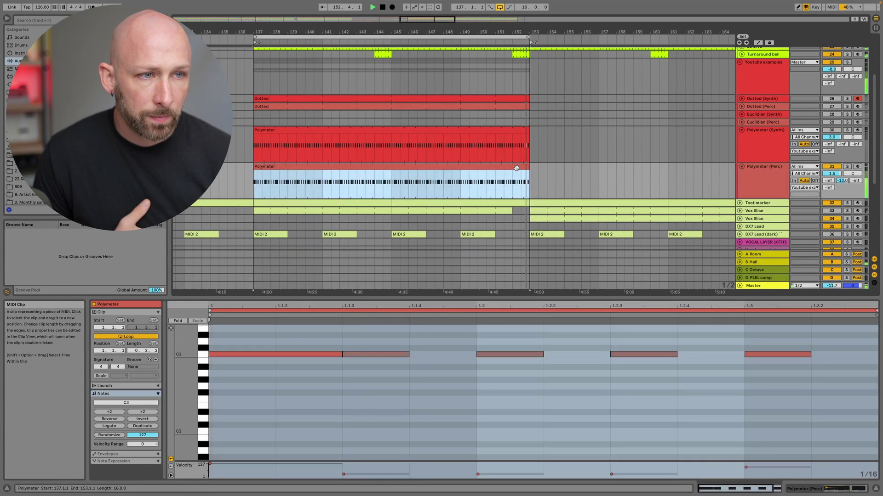
# Examine the Polymeter (Perc) clip's C3 notes, show that track's devices, and stop playback.
pyautogui.scroll(3, 559, 385)
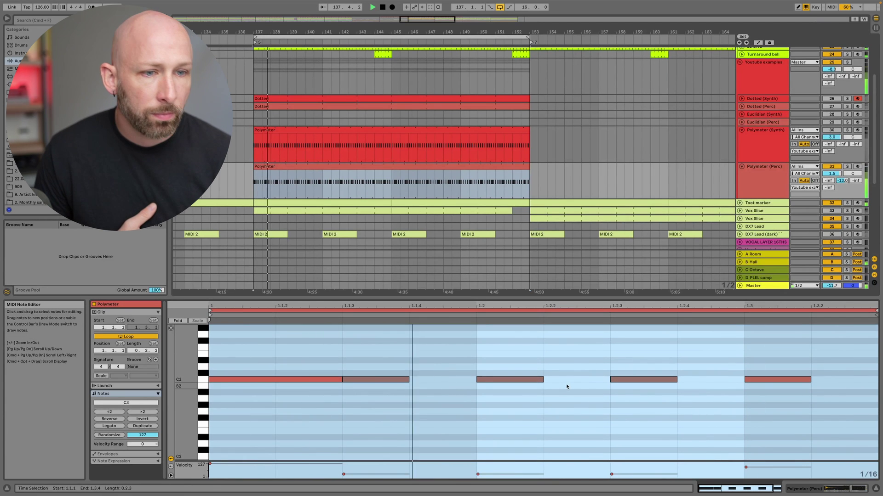
pyautogui.scroll(-2, 566, 384)
pyautogui.click(758, 175)
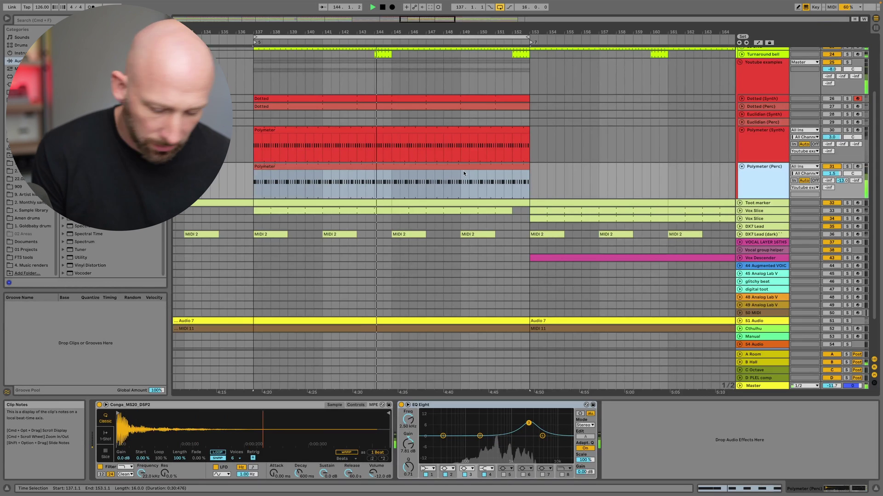
pyautogui.press('space')
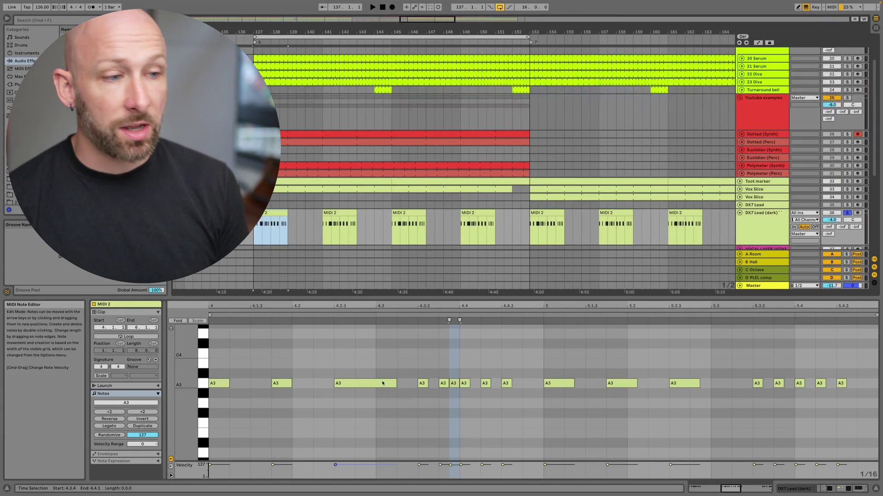
# Select the long A3 note at 4.2.3 in the DX7 Lead (dark) track's MIDI 2 clip and stop playback.
pyautogui.click(219, 383)
pyautogui.click(350, 383)
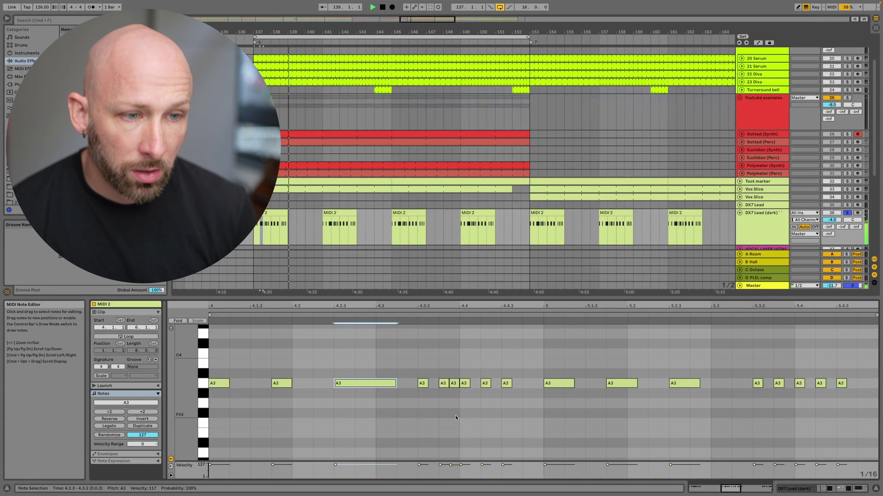
pyautogui.press('space')
# Highlight the cluster of short A3 notes around 4.4, then the five notes from 5.3.3 to 5.4.3, and clear the selection.
pyautogui.moveTo(418, 364); pyautogui.dragTo(526, 418)
pyautogui.click(760, 362)
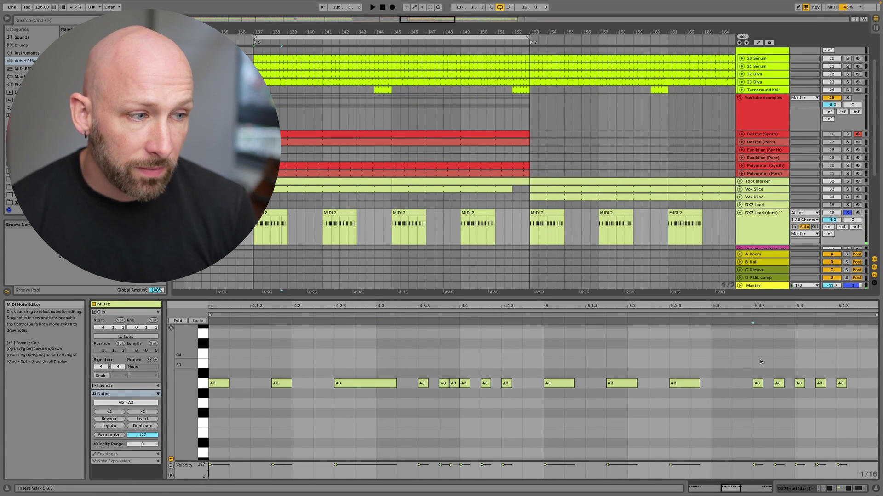
pyautogui.moveTo(760, 362); pyautogui.dragTo(842, 420)
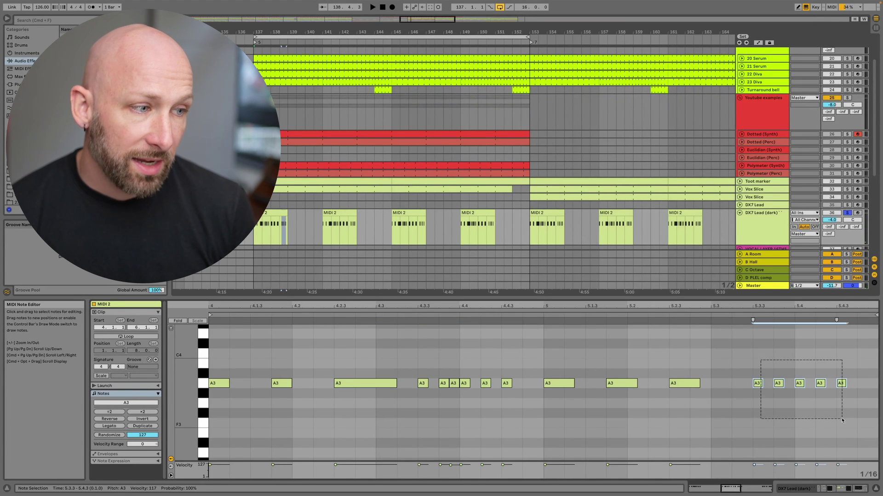
pyautogui.click(858, 444)
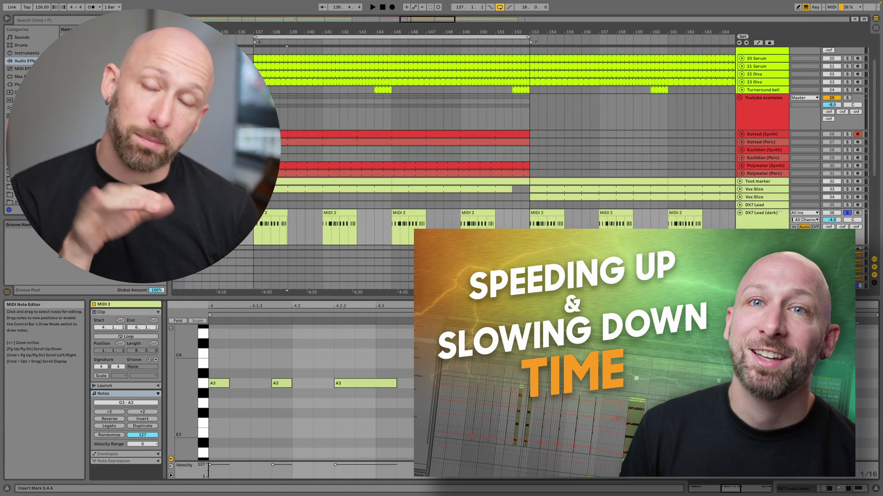
# Play the arrangement with the soloed tracks released and select the DX7 Lead (dark) track.
pyautogui.moveTo(279, 230); pyautogui.dragTo(282, 230)
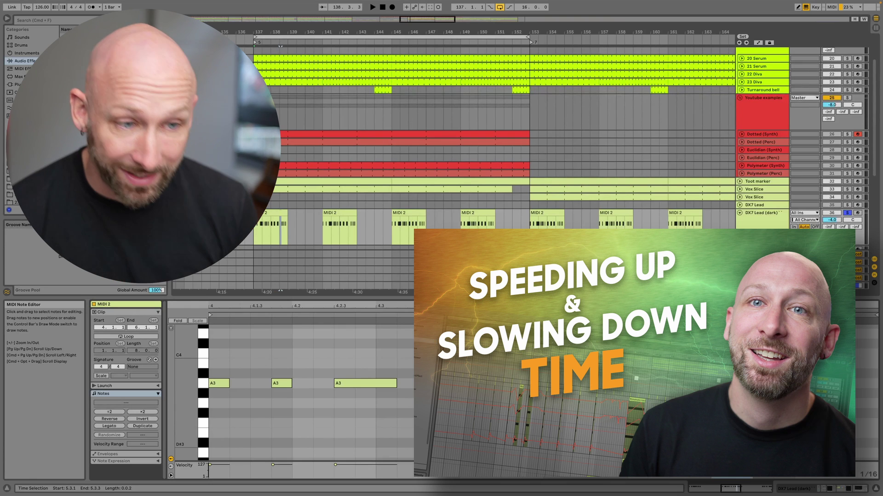
pyautogui.click(285, 372)
pyautogui.press('space')
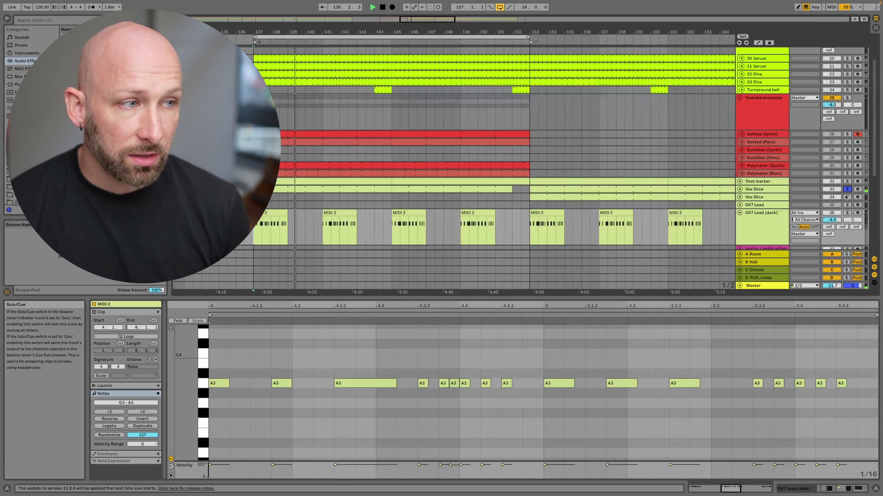
pyautogui.click(770, 225)
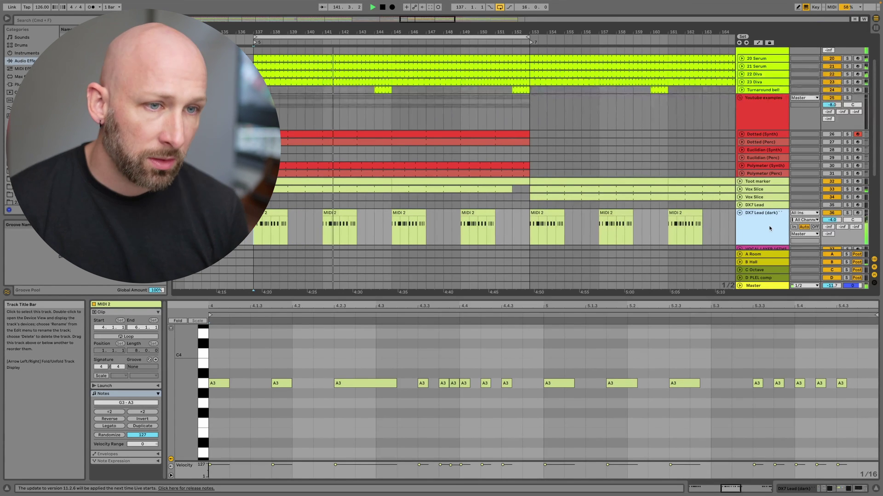